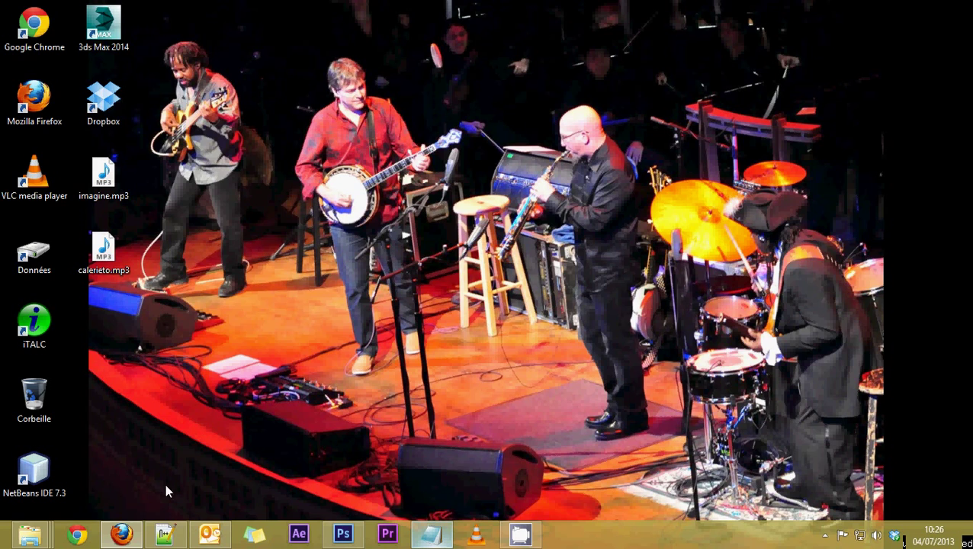
Step: Bring the Firefox window with the French Piano article forward and skim its opening sections
left_click(121, 534)
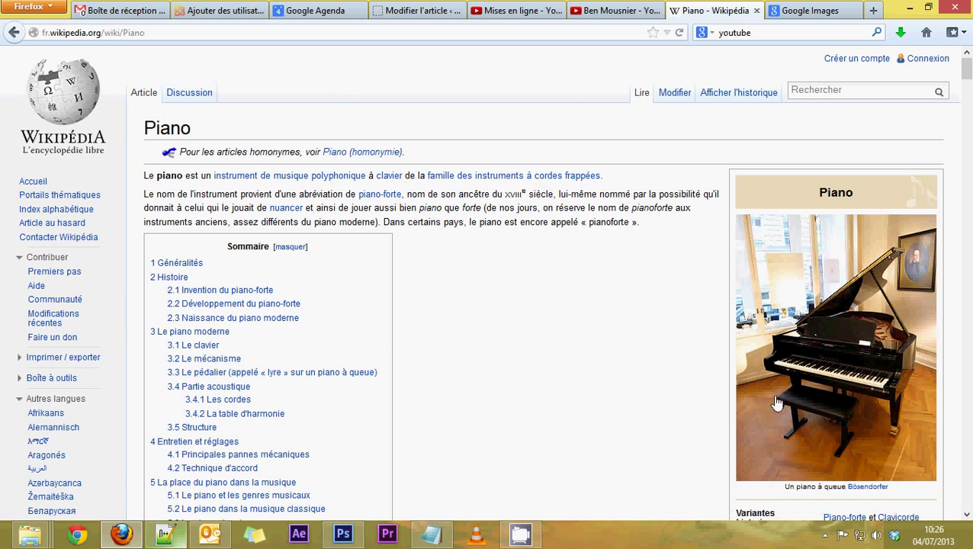
scroll(754, 363, "down", 3)
scroll(702, 340, "down", 2)
scroll(602, 373, "down", 3)
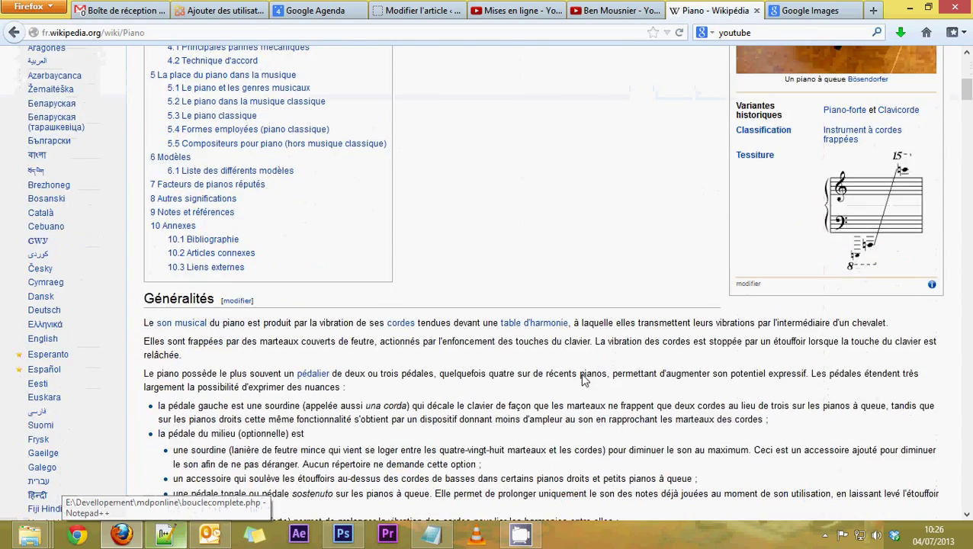
scroll(585, 379, "up", 4)
scroll(584, 379, "up", 3)
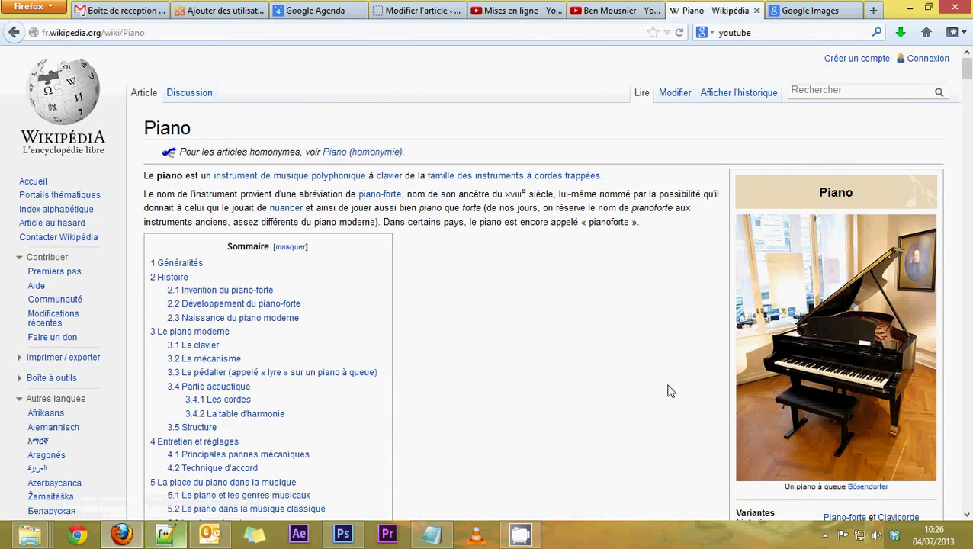
scroll(668, 391, "down", 2)
scroll(668, 391, "down", 2)
scroll(668, 391, "down", 2)
scroll(668, 391, "down", 2)
scroll(668, 391, "down", 1)
scroll(669, 391, "down", 1)
scroll(668, 392, "down", 2)
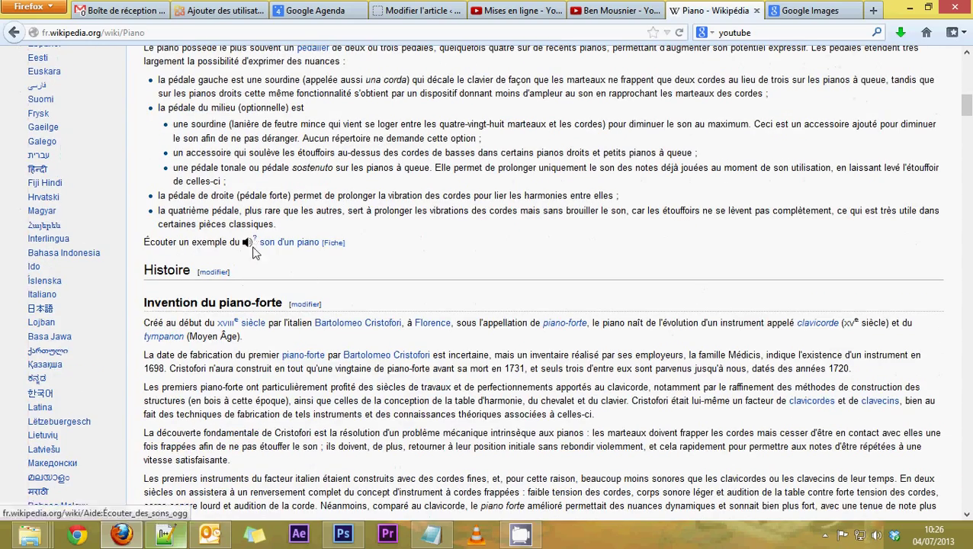
scroll(501, 277, "down", 1)
scroll(572, 284, "down", 3)
scroll(650, 290, "down", 2)
scroll(650, 290, "down", 1)
scroll(650, 291, "down", 2)
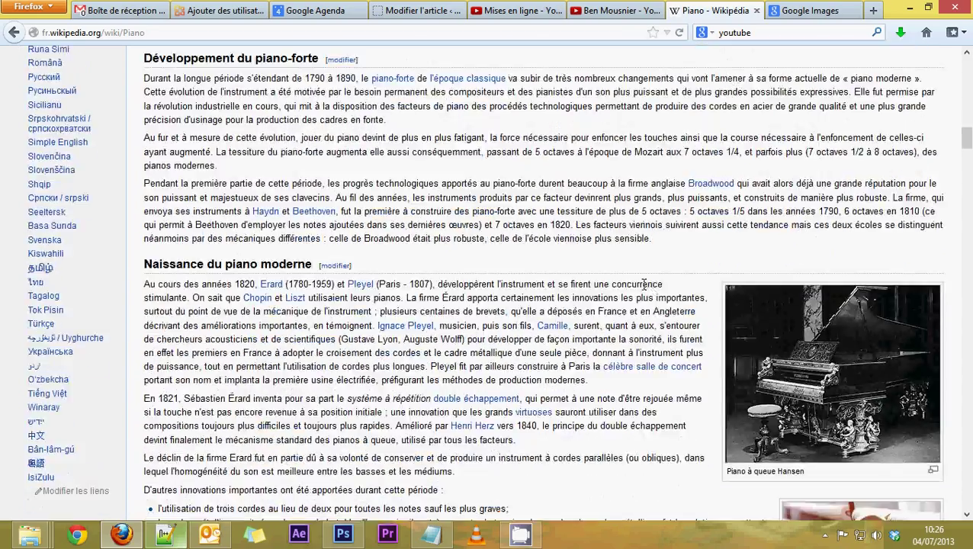
scroll(644, 290, "down", 2)
scroll(643, 289, "down", 1)
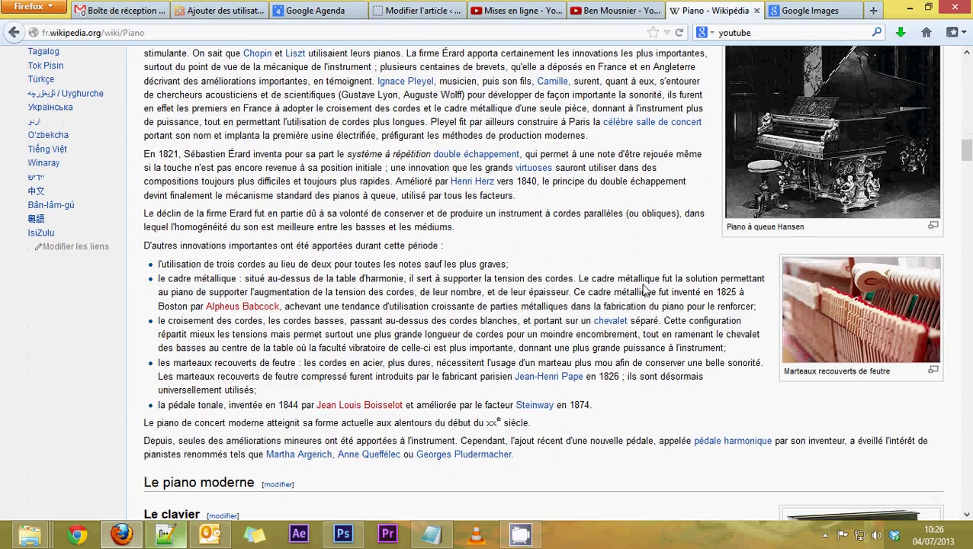
scroll(645, 291, "up", 4)
scroll(645, 295, "up", 2)
scroll(647, 297, "up", 4)
scroll(646, 300, "up", 4)
scroll(645, 304, "up", 3)
scroll(644, 305, "up", 3)
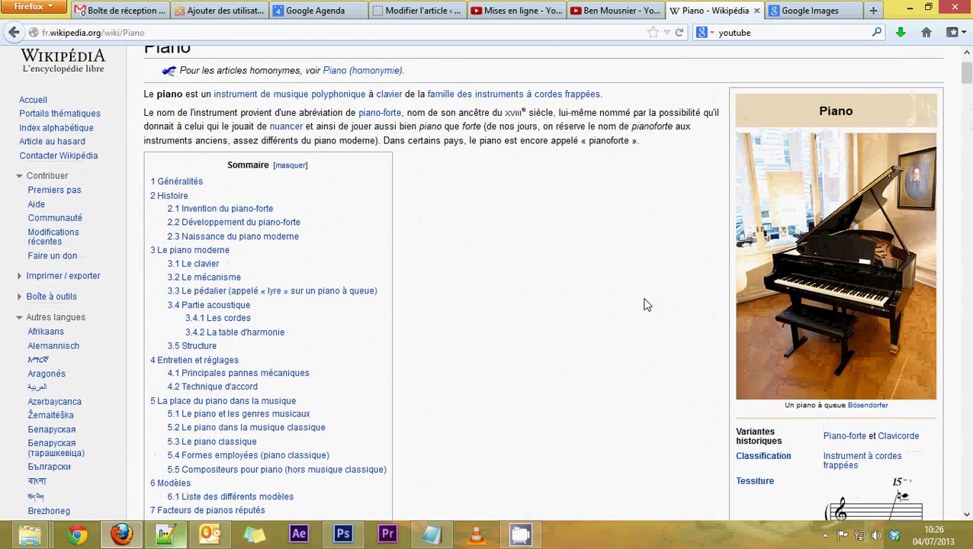
scroll(645, 305, "up", 1)
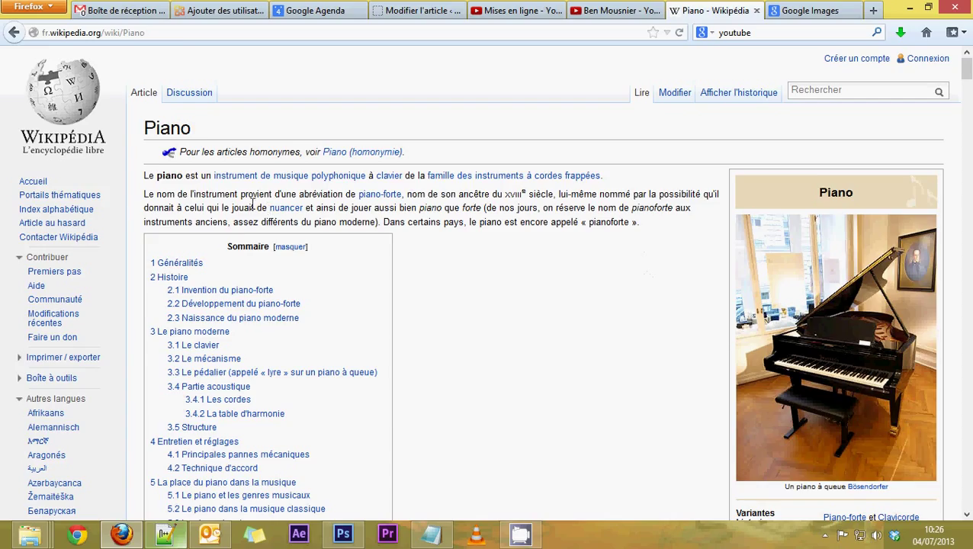
Step: Read down through the history, mechanism and strings sections, then return to the contents
scroll(435, 261, "down", 3)
scroll(435, 261, "down", 5)
scroll(435, 261, "down", 3)
scroll(438, 260, "down", 2)
scroll(438, 260, "down", 2)
scroll(438, 260, "down", 2)
scroll(439, 260, "down", 3)
scroll(439, 260, "down", 3)
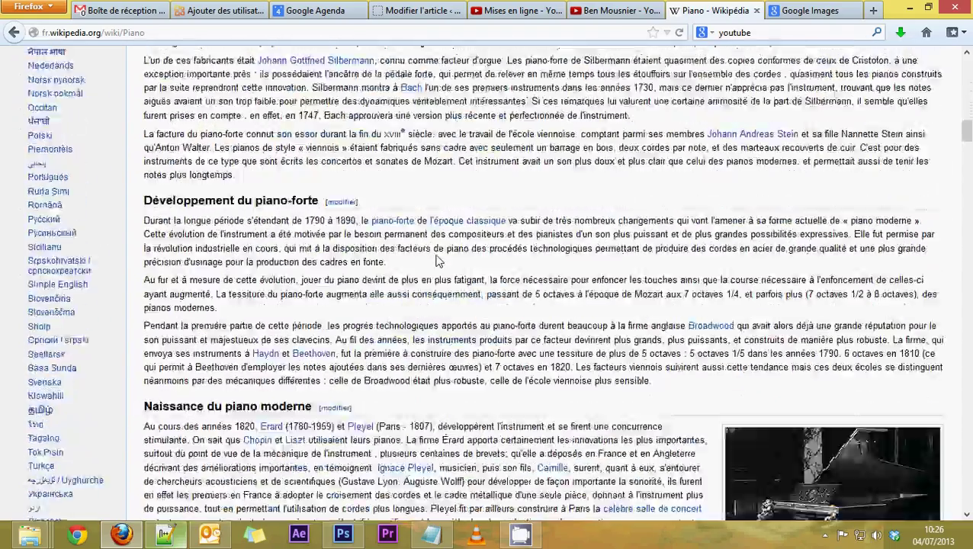
scroll(438, 260, "down", 3)
scroll(438, 260, "down", 1)
scroll(438, 260, "down", 1)
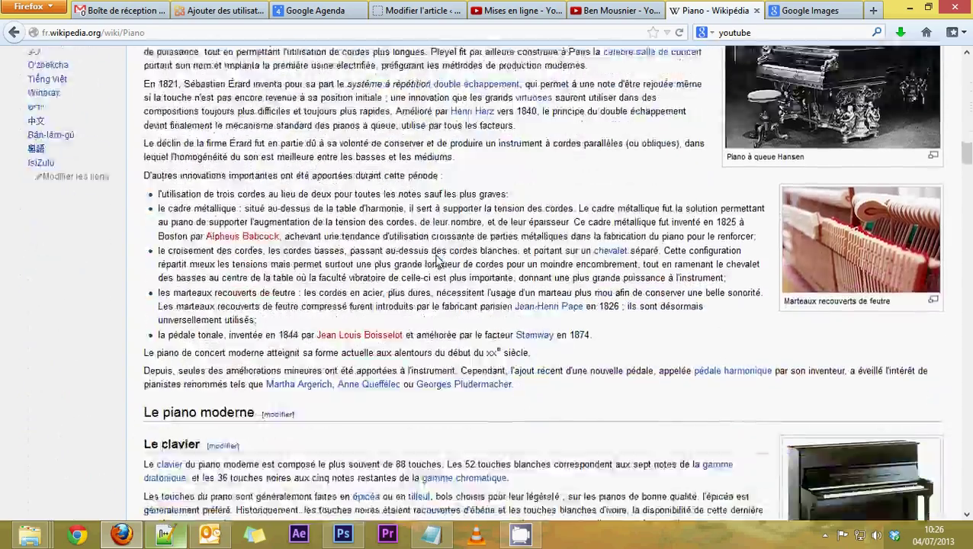
scroll(439, 260, "down", 1)
scroll(439, 260, "down", 3)
scroll(438, 260, "down", 3)
scroll(439, 260, "down", 1)
scroll(438, 260, "down", 1)
scroll(439, 260, "down", 2)
scroll(438, 260, "down", 2)
scroll(438, 256, "down", 1)
scroll(438, 257, "down", 2)
scroll(438, 256, "down", 3)
scroll(438, 256, "down", 3)
scroll(437, 255, "down", 6)
scroll(437, 254, "down", 4)
scroll(437, 254, "down", 3)
scroll(437, 255, "down", 3)
scroll(438, 260, "down", 2)
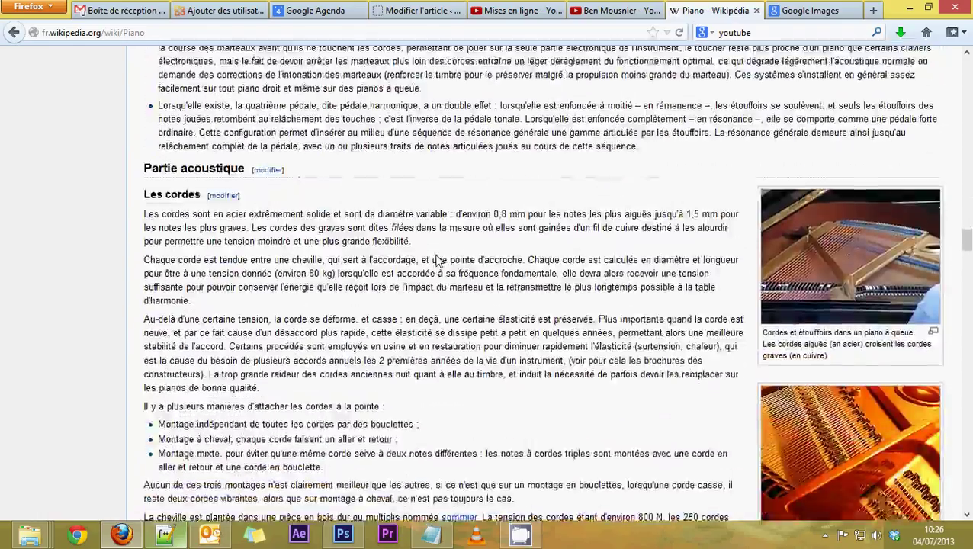
scroll(439, 260, "down", 2)
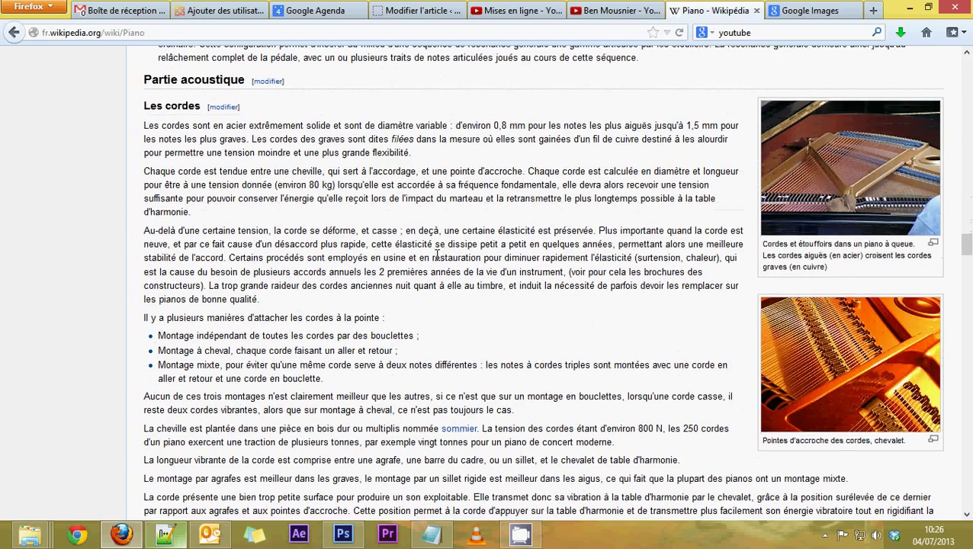
scroll(438, 260, "down", 2)
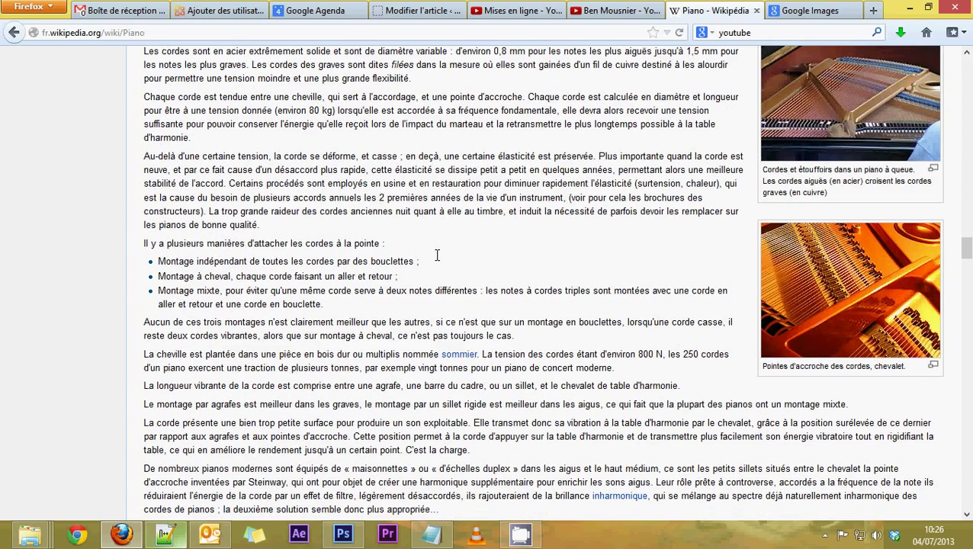
scroll(437, 254, "up", 5)
scroll(437, 255, "up", 4)
scroll(437, 255, "up", 8)
scroll(437, 255, "up", 5)
scroll(437, 255, "up", 5)
scroll(437, 255, "up", 3)
scroll(437, 255, "up", 1)
scroll(437, 255, "up", 4)
scroll(437, 254, "up", 5)
scroll(438, 255, "up", 1)
scroll(437, 255, "up", 1)
scroll(438, 261, "up", 3)
scroll(439, 261, "up", 1)
scroll(437, 257, "up", 1)
scroll(437, 257, "up", 3)
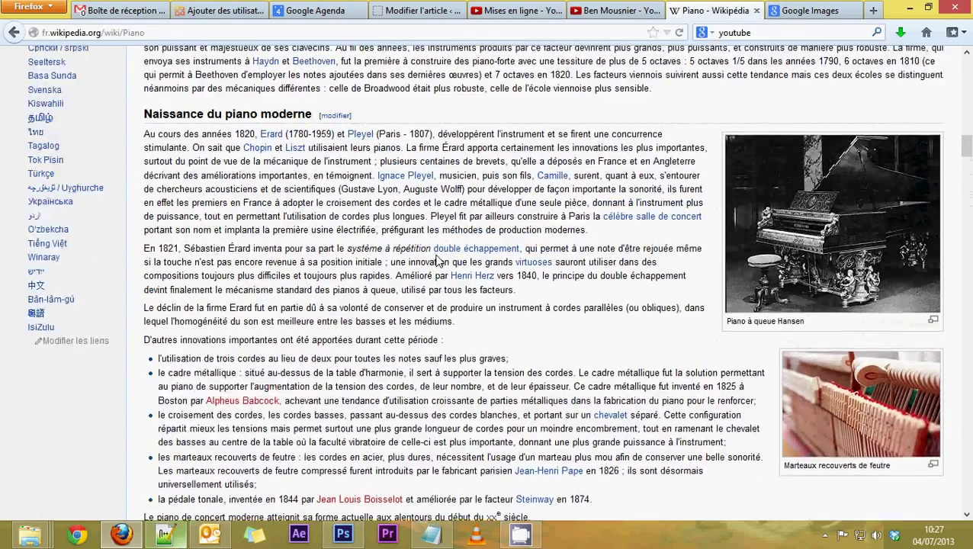
scroll(437, 258, "up", 2)
scroll(438, 259, "up", 3)
scroll(438, 260, "up", 1)
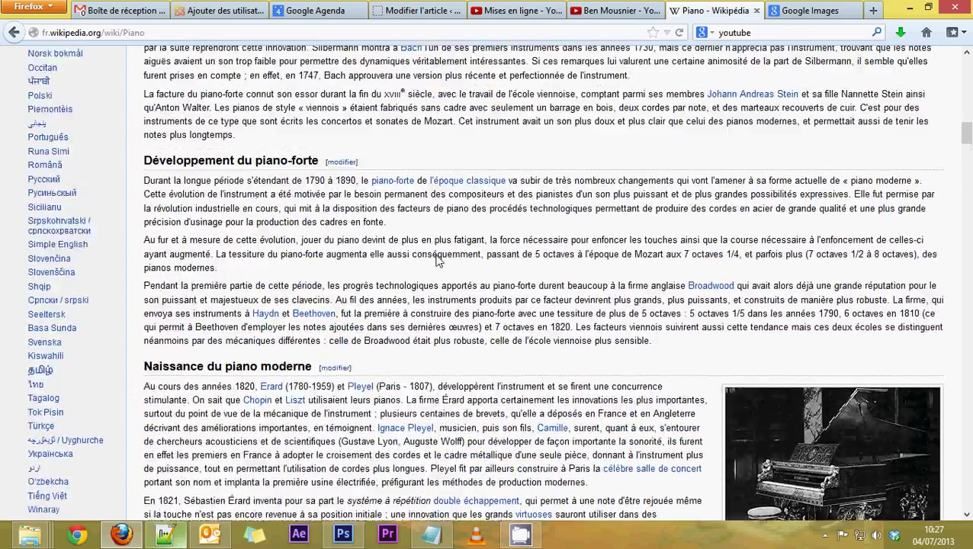
scroll(438, 261, "up", 2)
scroll(438, 259, "up", 1)
scroll(438, 258, "up", 2)
scroll(437, 257, "up", 2)
scroll(438, 256, "up", 2)
scroll(438, 258, "up", 5)
scroll(438, 259, "up", 2)
scroll(440, 261, "up", 1)
scroll(439, 261, "up", 4)
scroll(439, 261, "up", 2)
scroll(439, 260, "up", 1)
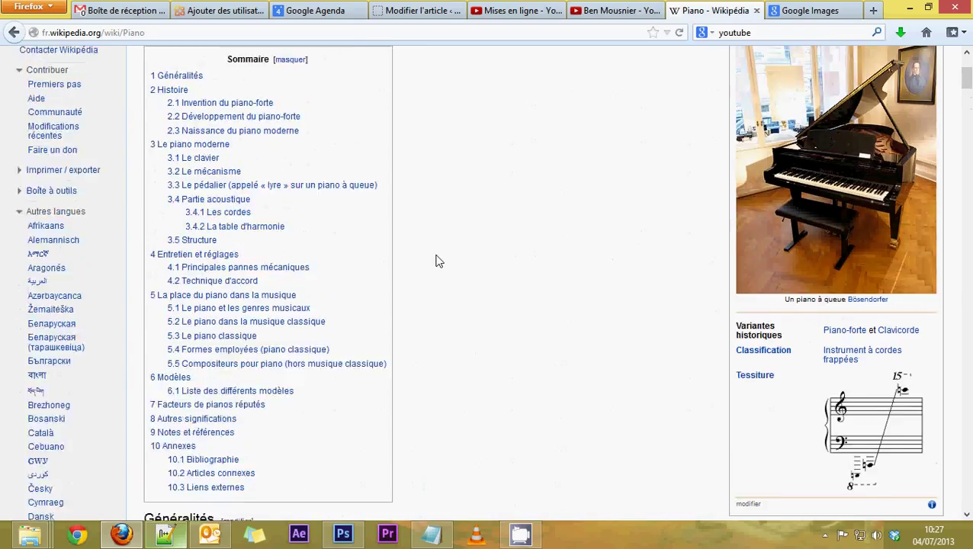
scroll(439, 261, "up", 2)
scroll(532, 321, "down", 4)
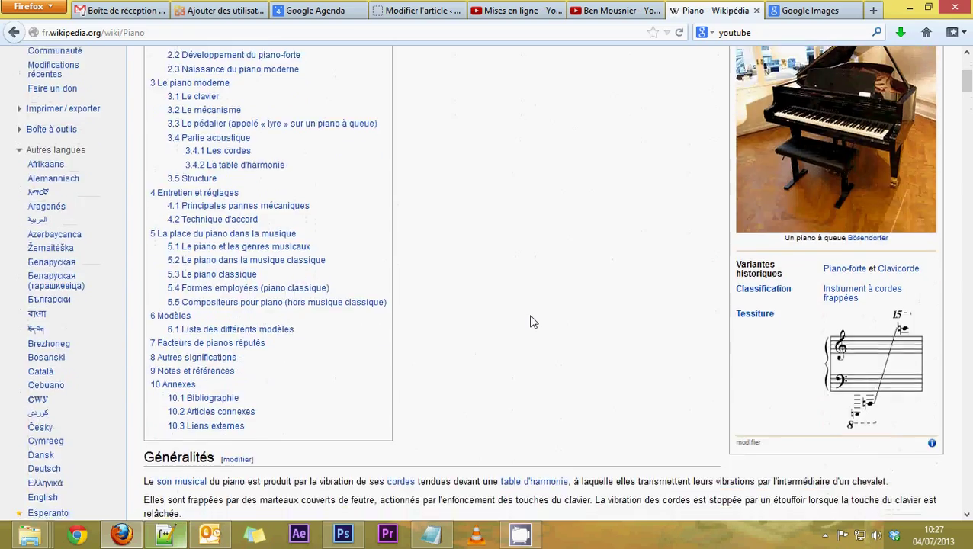
scroll(532, 321, "down", 4)
scroll(531, 320, "down", 1)
scroll(527, 316, "down", 2)
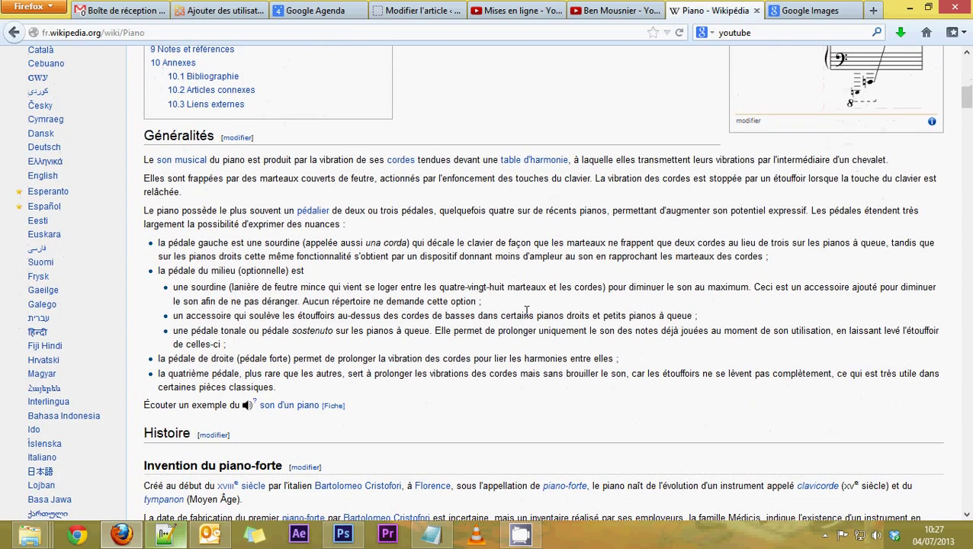
Step: Scroll the Piano article to the Sommaire and grand piano photo, then switch to Google Images
scroll(526, 311, "down", 2)
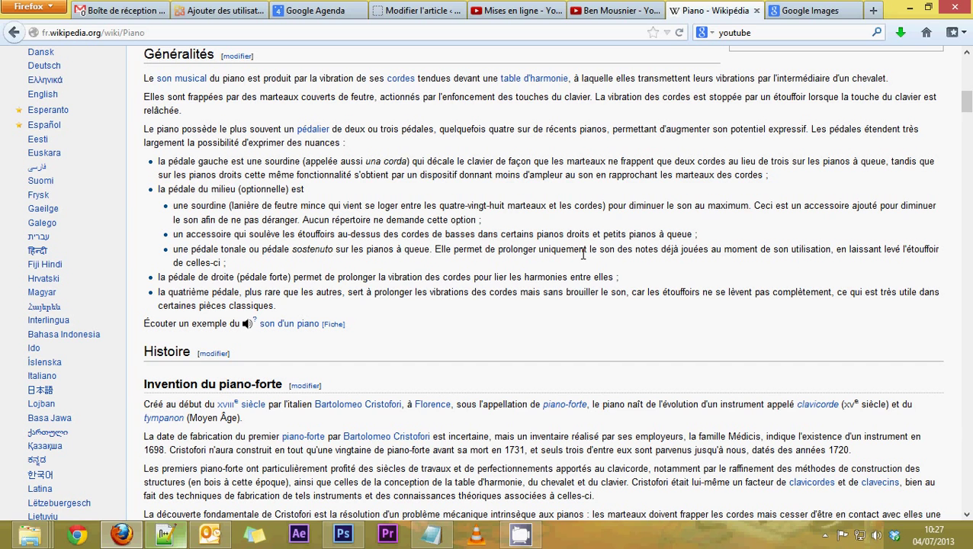
scroll(580, 260, "up", 2)
scroll(571, 264, "up", 2)
scroll(570, 264, "up", 1)
scroll(571, 265, "up", 2)
scroll(570, 265, "up", 2)
scroll(570, 265, "up", 1)
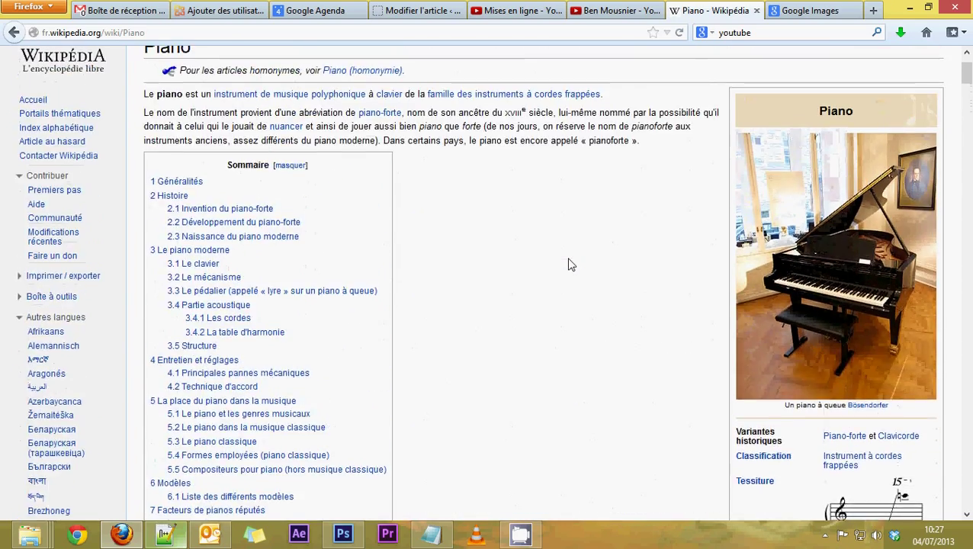
scroll(570, 265, "up", 1)
scroll(571, 265, "down", 1)
scroll(570, 264, "down", 1)
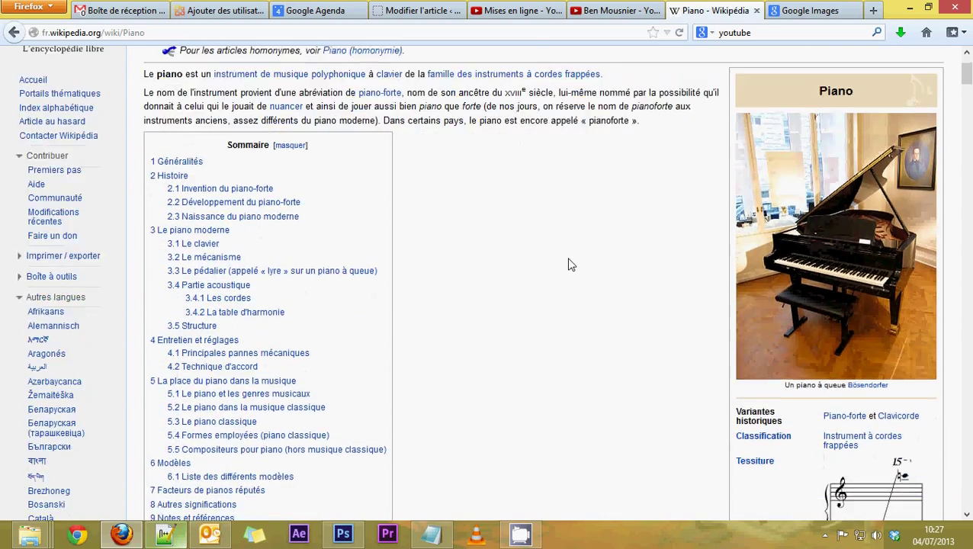
scroll(571, 264, "down", 1)
scroll(571, 265, "down", 2)
scroll(570, 265, "down", 1)
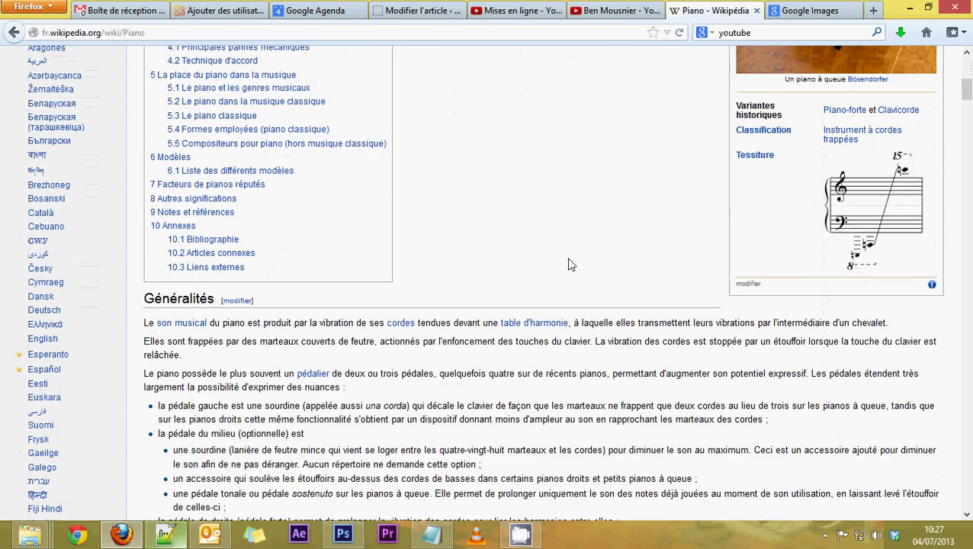
scroll(571, 265, "down", 1)
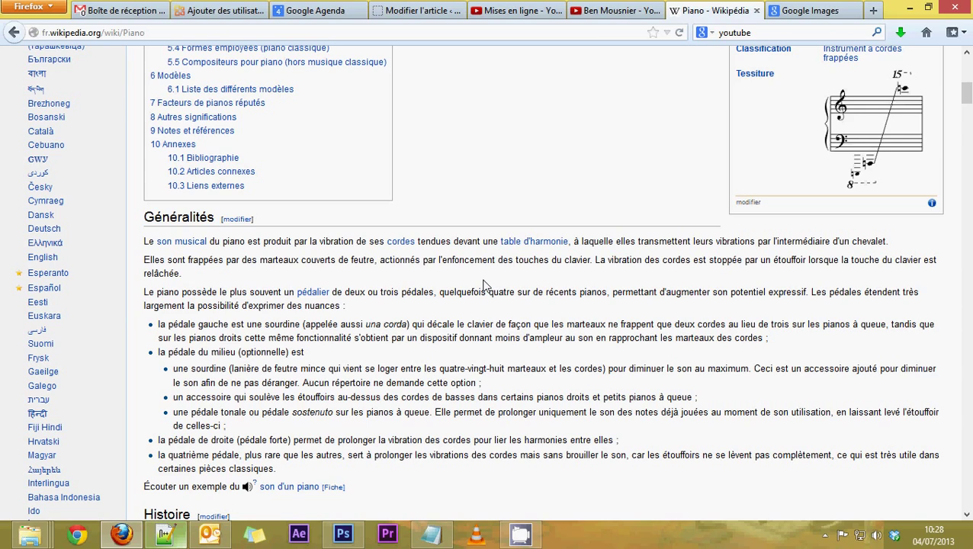
scroll(491, 293, "up", 5)
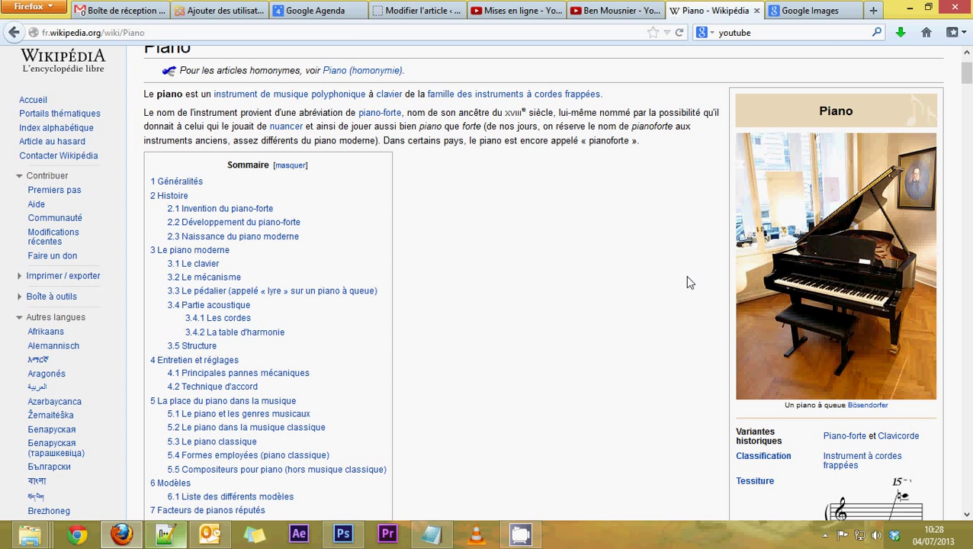
scroll(311, 147, "up", 2)
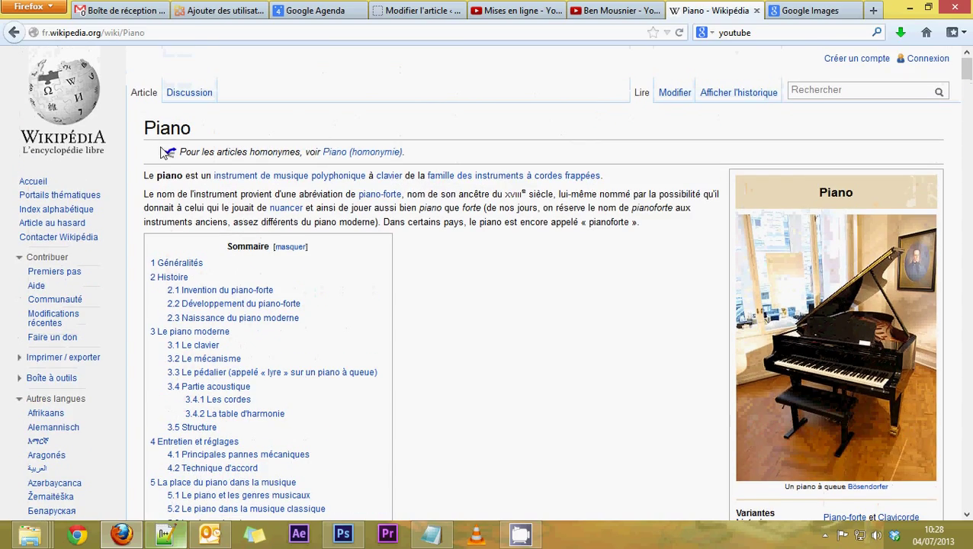
scroll(539, 309, "down", 4)
scroll(539, 308, "up", 2)
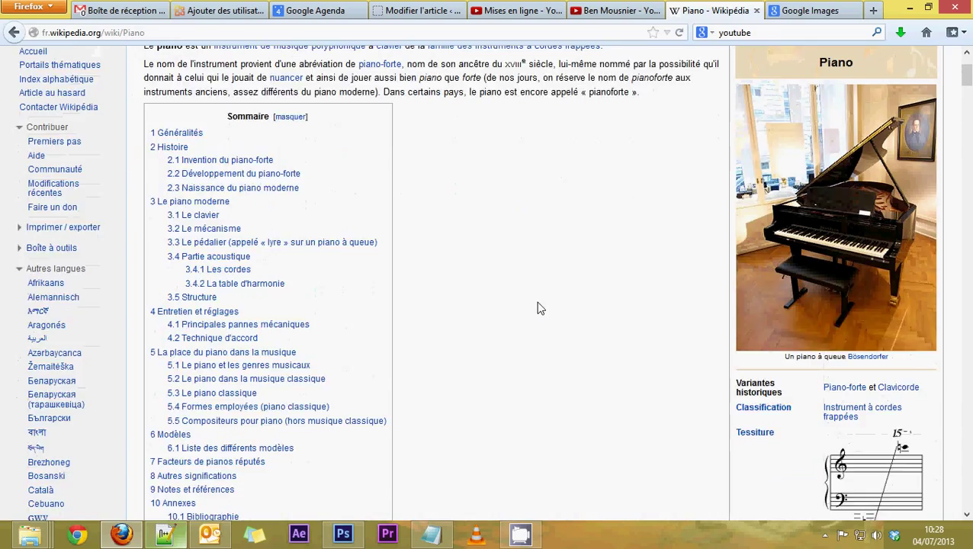
scroll(538, 308, "up", 2)
left_click(790, 14)
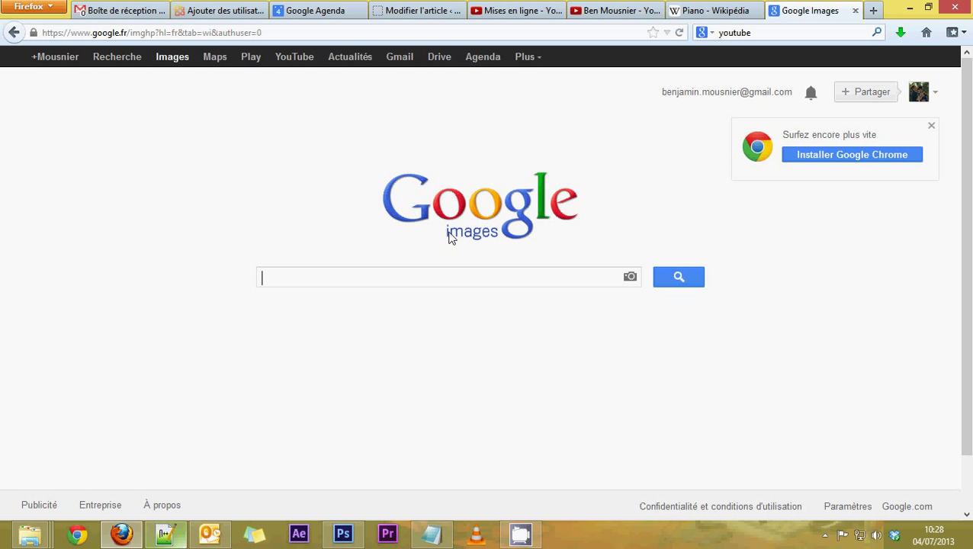
Step: Search Google Images for 'piano' and open the search settings menu
type("piano")
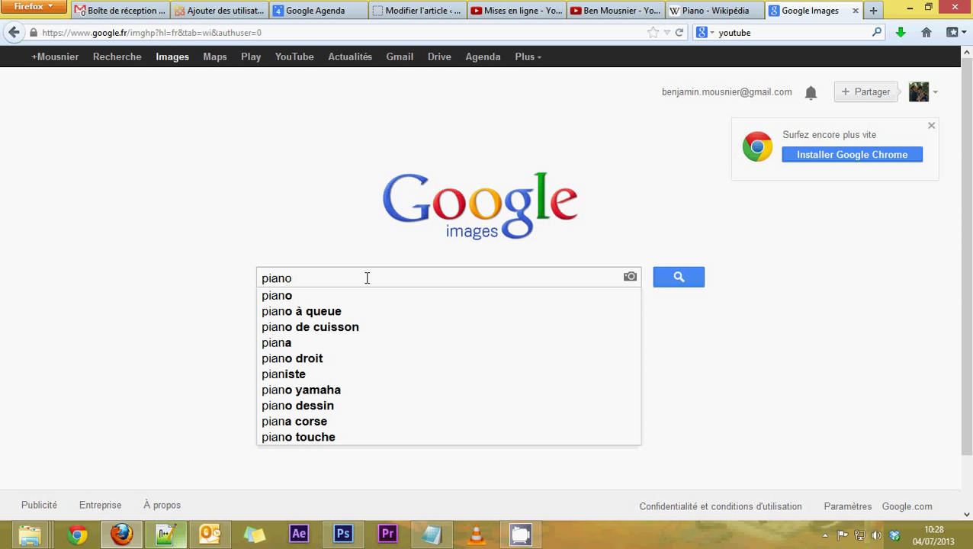
key("Return")
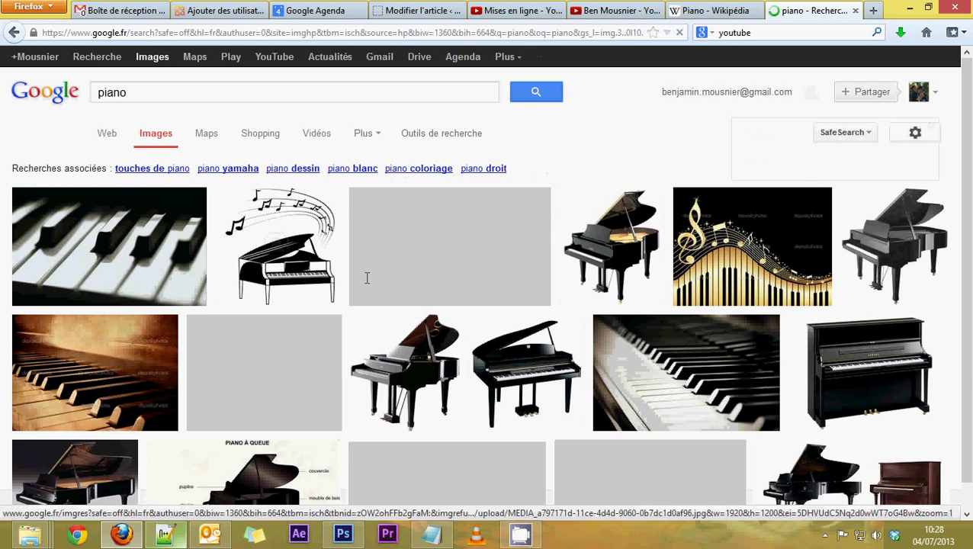
left_click(912, 134)
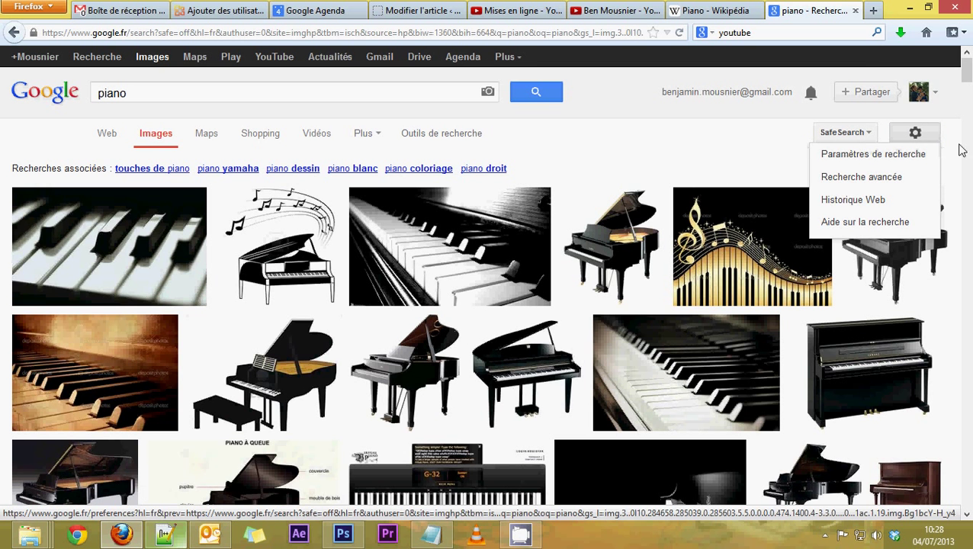
Step: Look over Google's search preferences page, then return to the piano image results
left_click(873, 159)
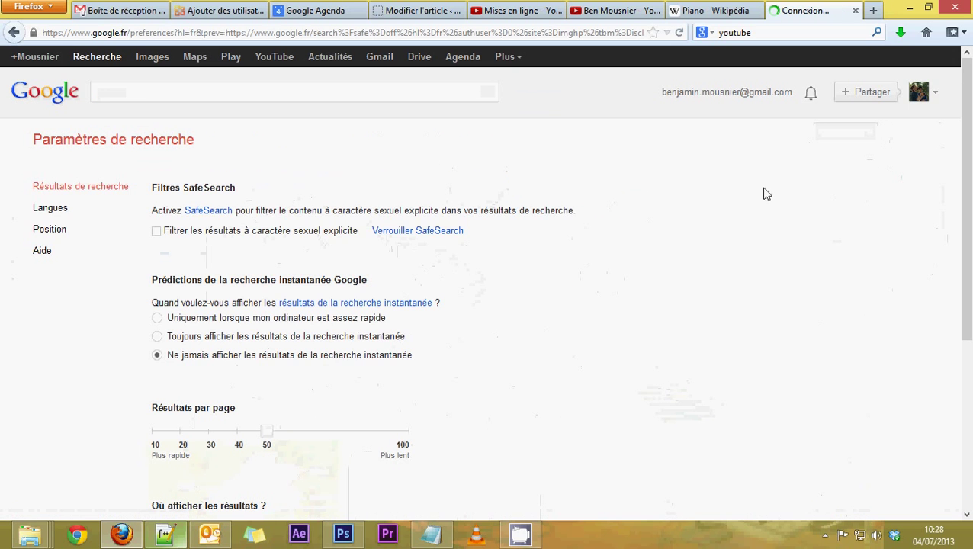
scroll(446, 261, "down", 5)
scroll(448, 265, "down", 1)
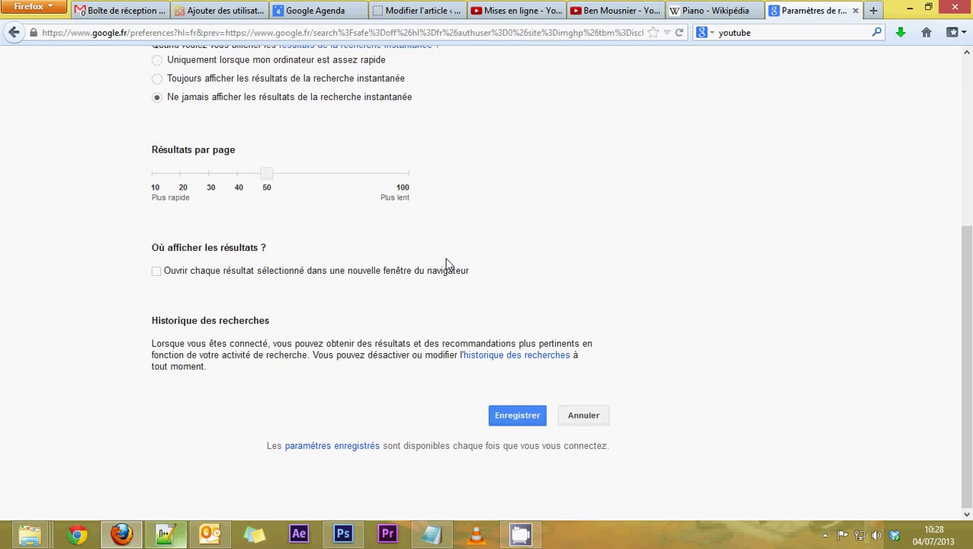
scroll(447, 264, "up", 2)
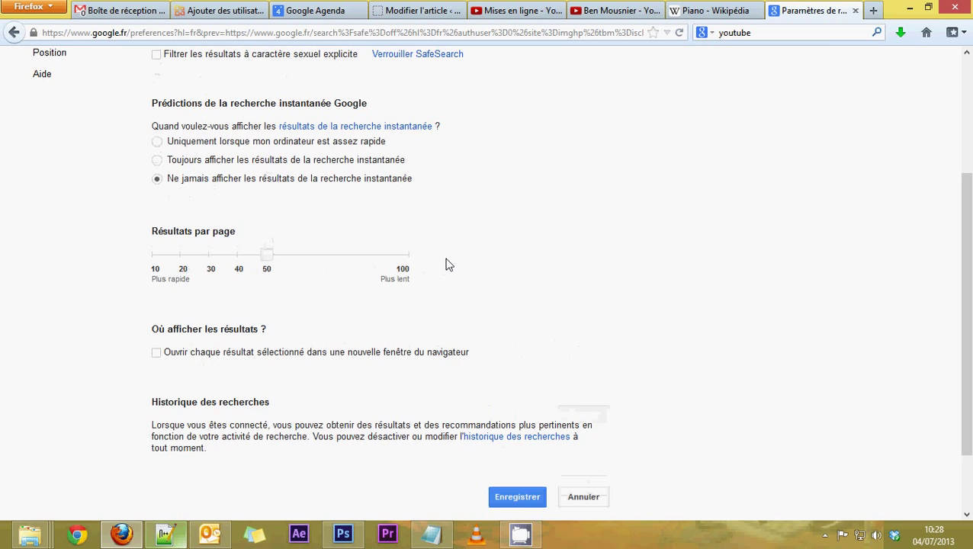
scroll(448, 264, "up", 2)
scroll(449, 264, "up", 2)
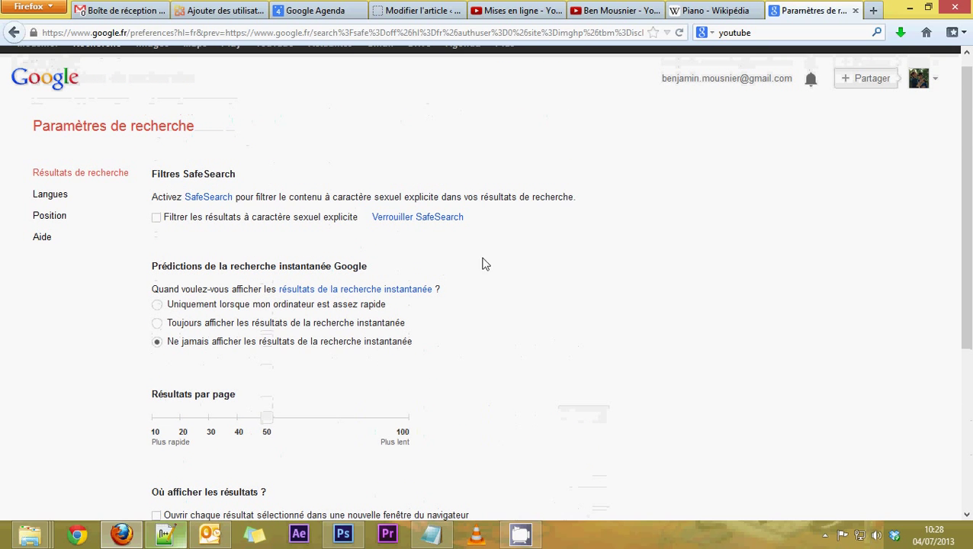
left_click(13, 33)
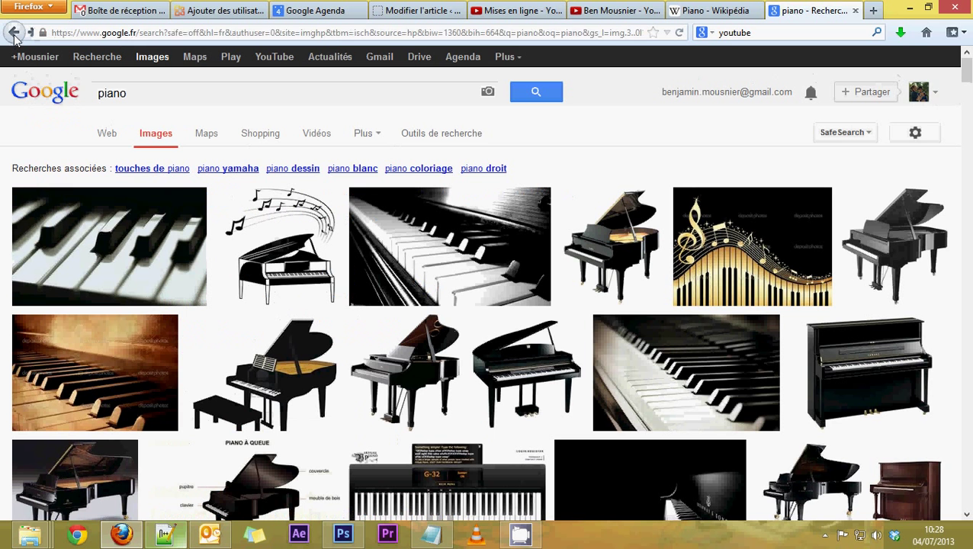
Step: In advanced image search, set usage rights to 'libre de droits d'usage ou de distribution' and search
left_click(928, 136)
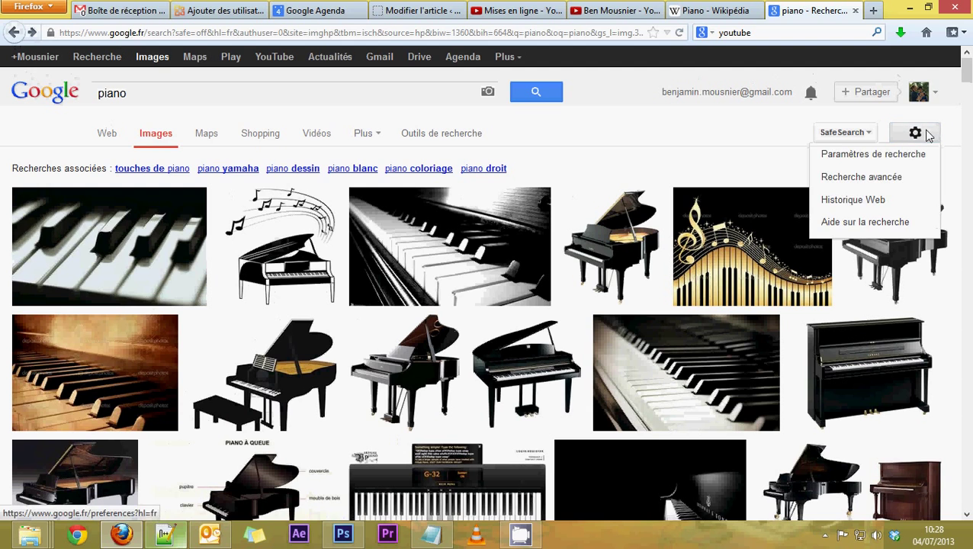
left_click(863, 180)
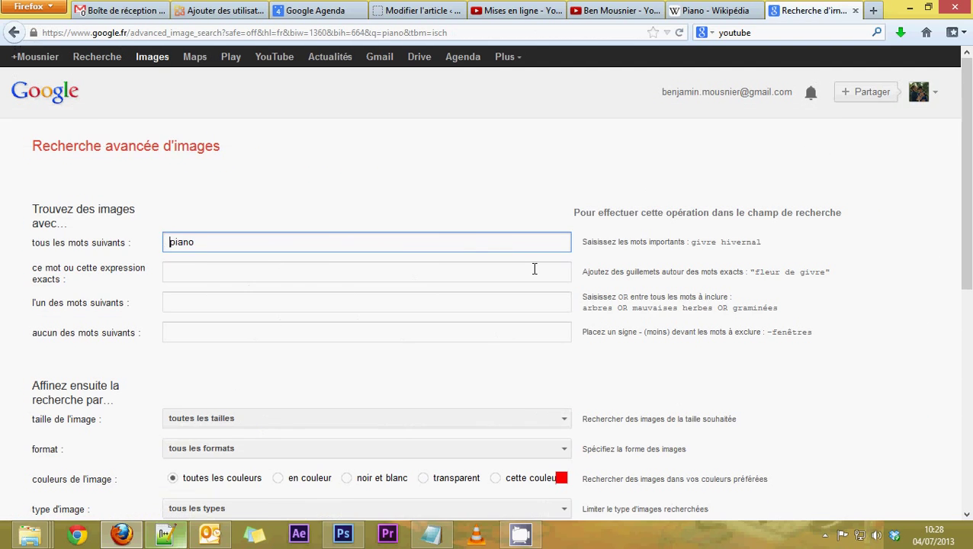
scroll(534, 268, "down", 5)
scroll(534, 268, "down", 5)
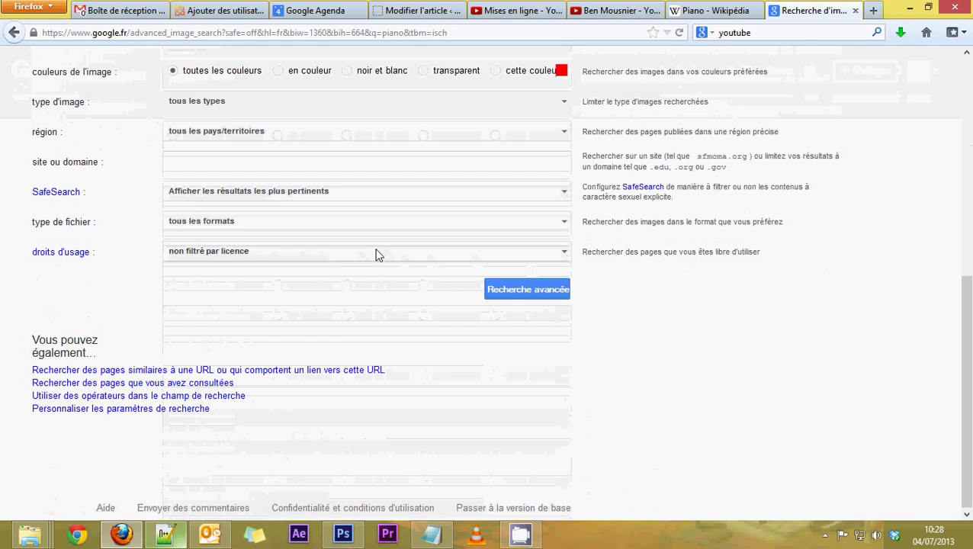
left_click(376, 254)
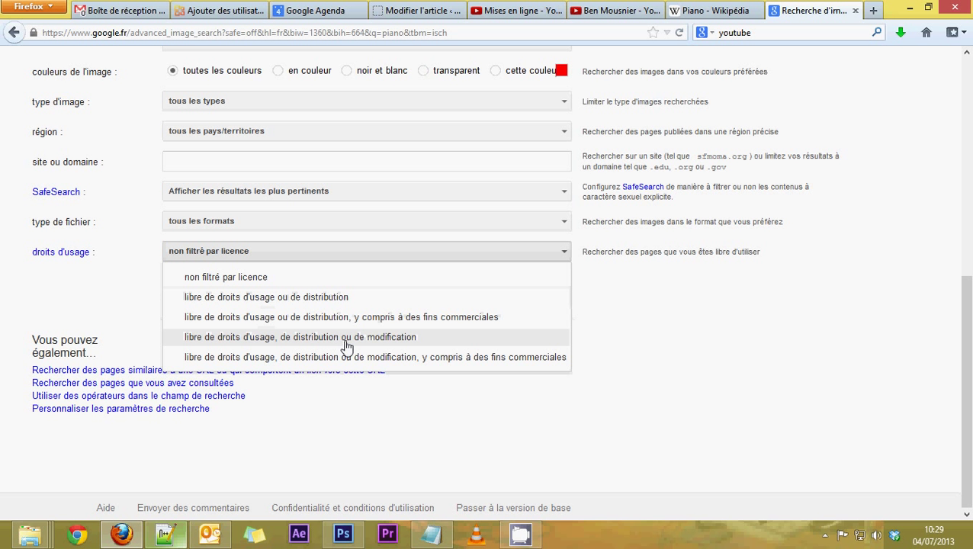
left_click(308, 299)
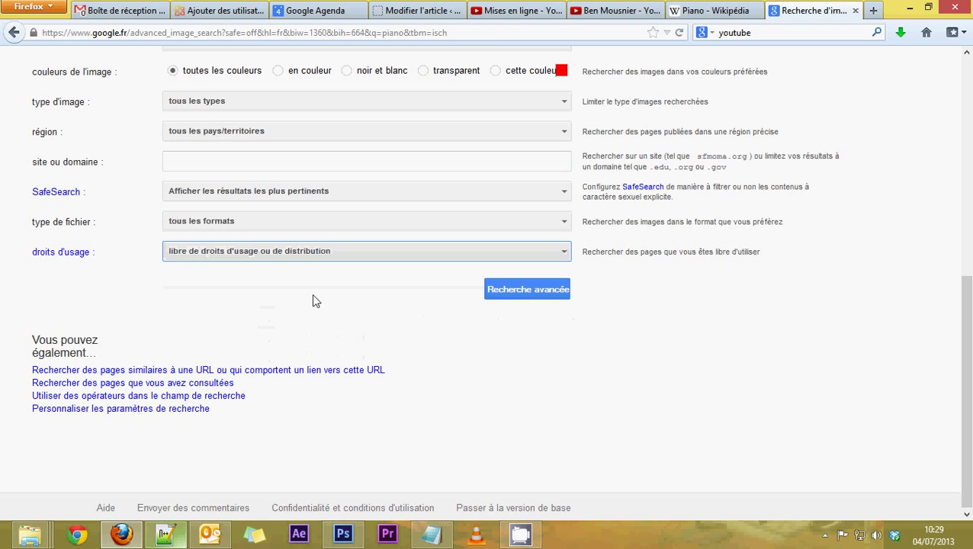
left_click(532, 296)
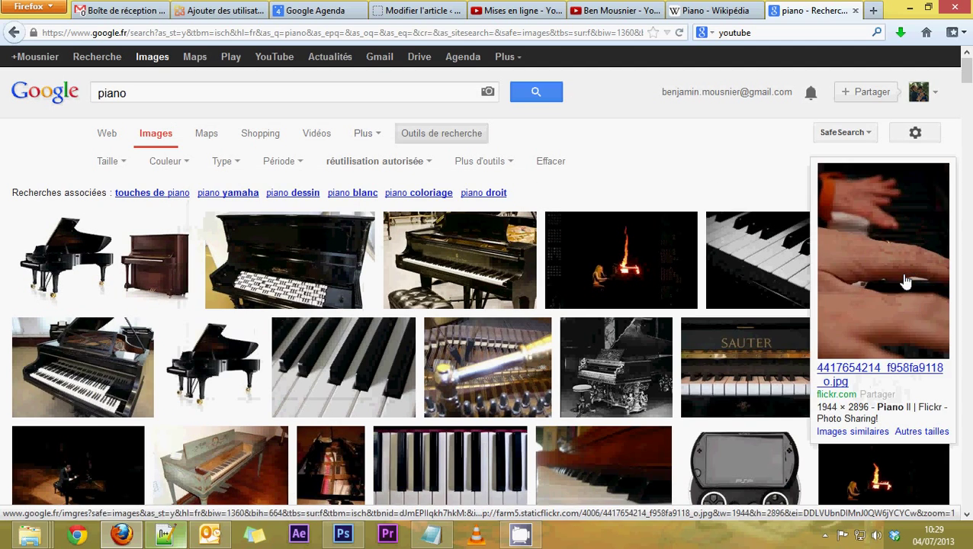
mouse_move(114, 260)
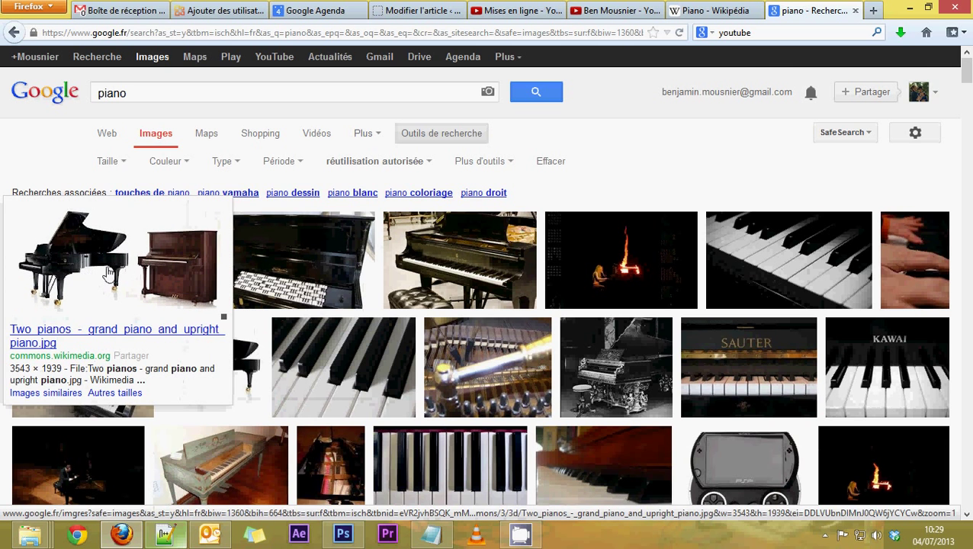
Step: Open the Two pianos grand and upright result and view the image at real size
left_click(108, 273)
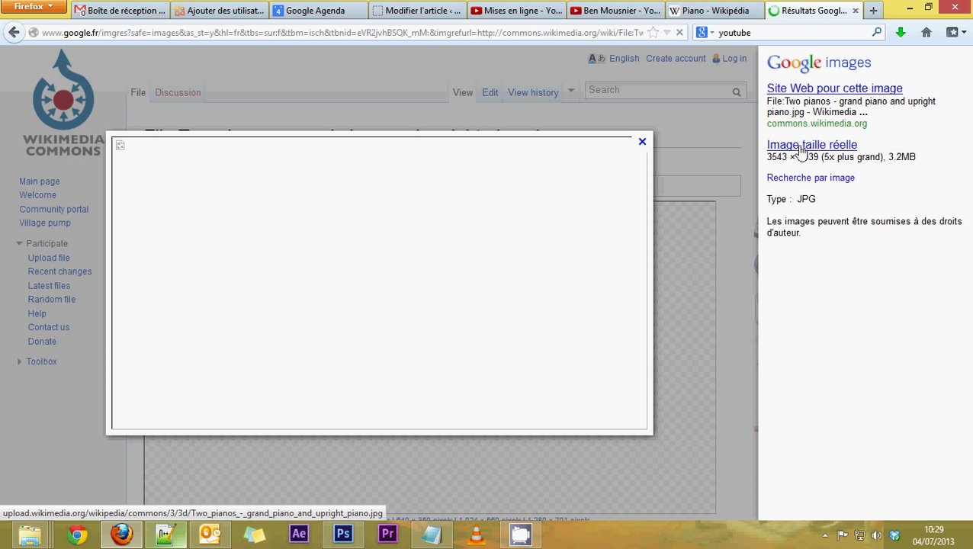
left_click(804, 147)
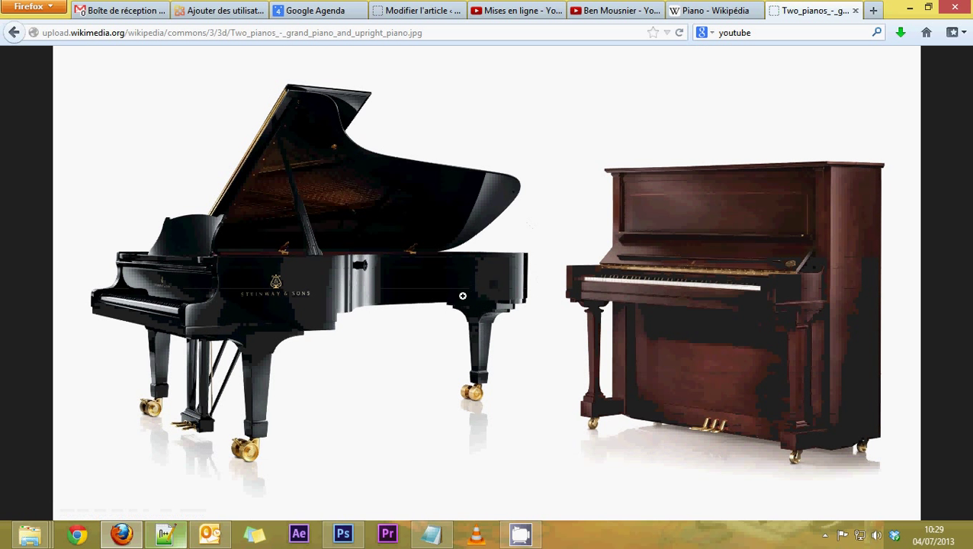
left_click(392, 277)
left_click(389, 303)
Step: Save the picture as Two_pianos_-_grand_piano_and_upright_piano.jpg
right_click(498, 273)
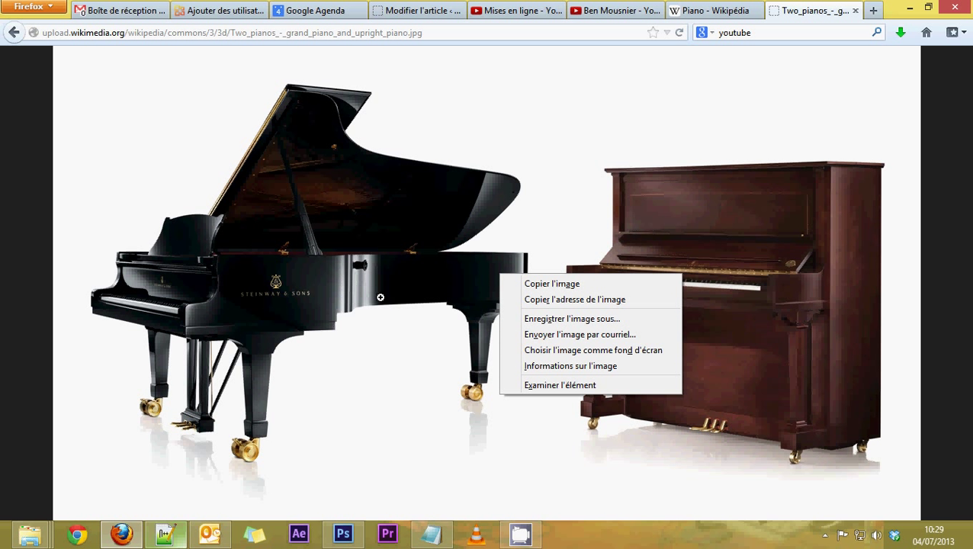
right_click(470, 208)
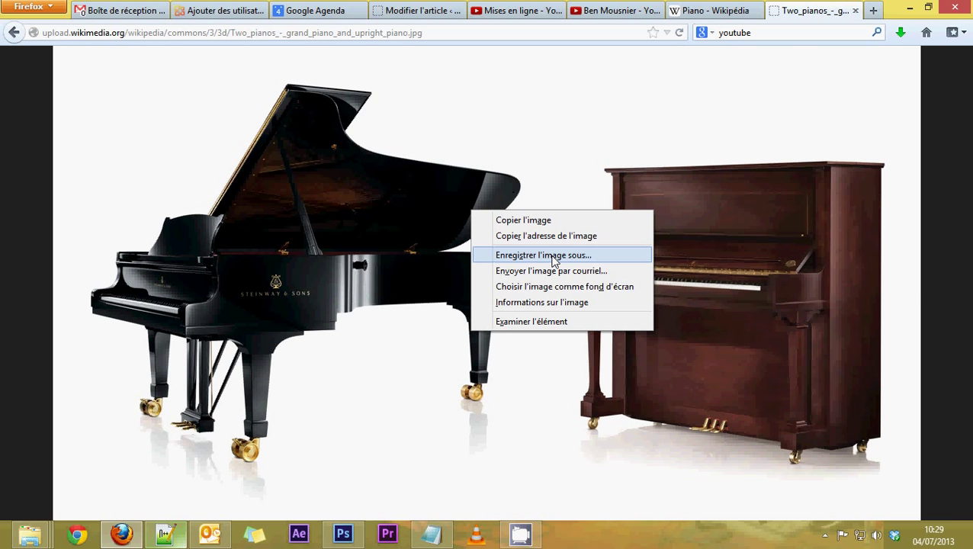
left_click(555, 261)
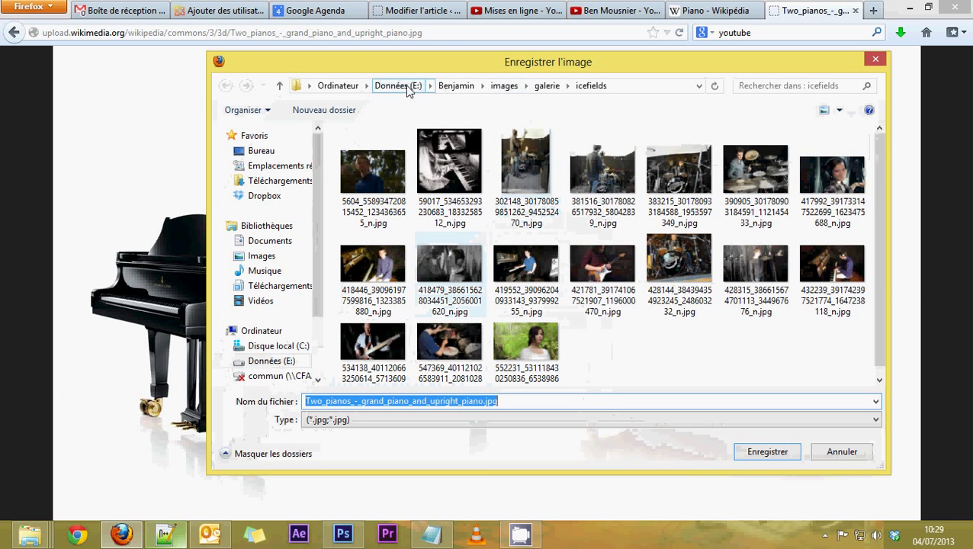
Step: In the save dialog, create a 'borne piano' folder on the desktop and open it
left_click(393, 86)
left_click(338, 86)
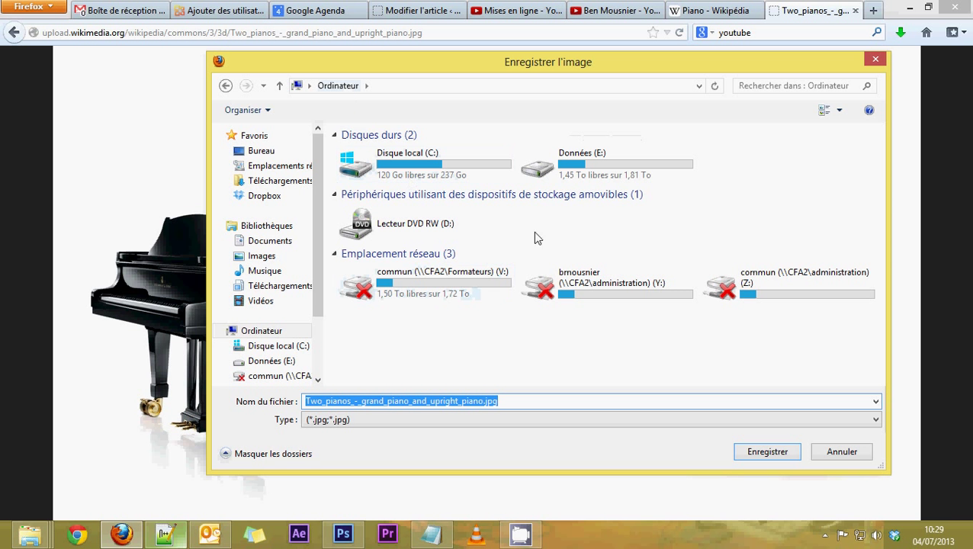
left_click(261, 150)
right_click(559, 307)
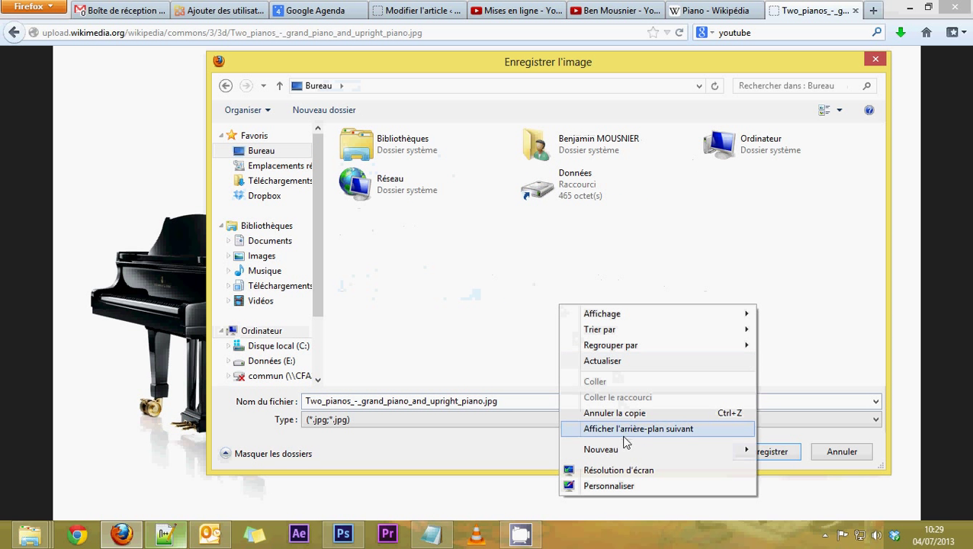
left_click(791, 255)
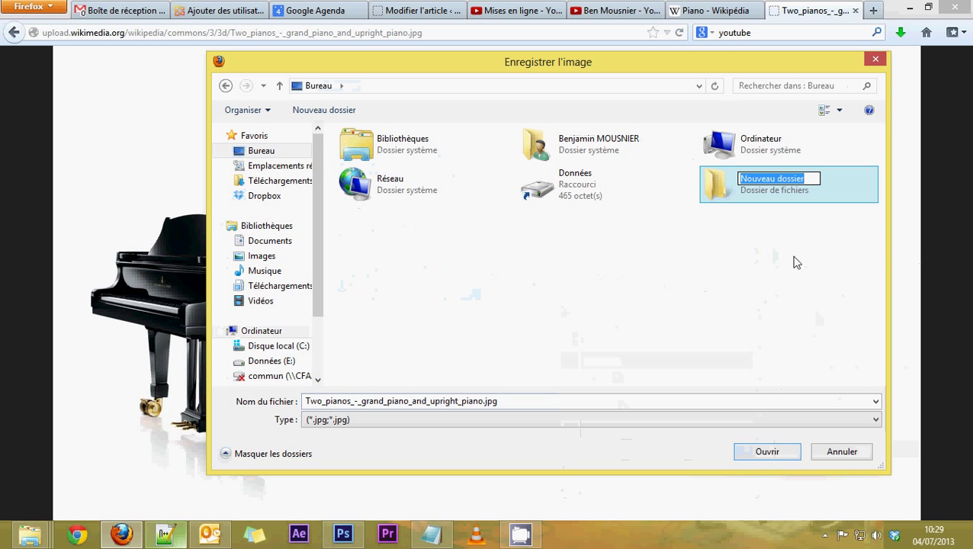
type("borne")
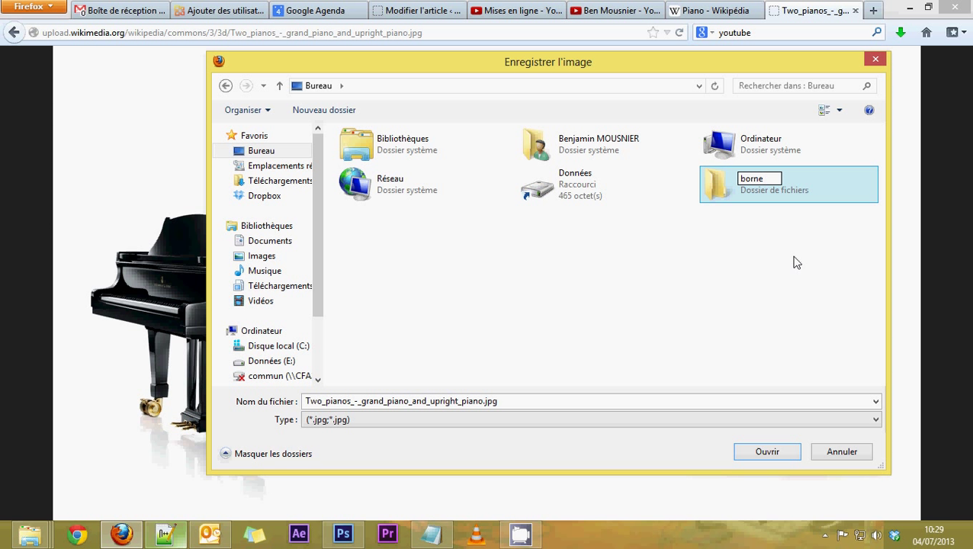
type(" piano")
key("Return")
key("Return")
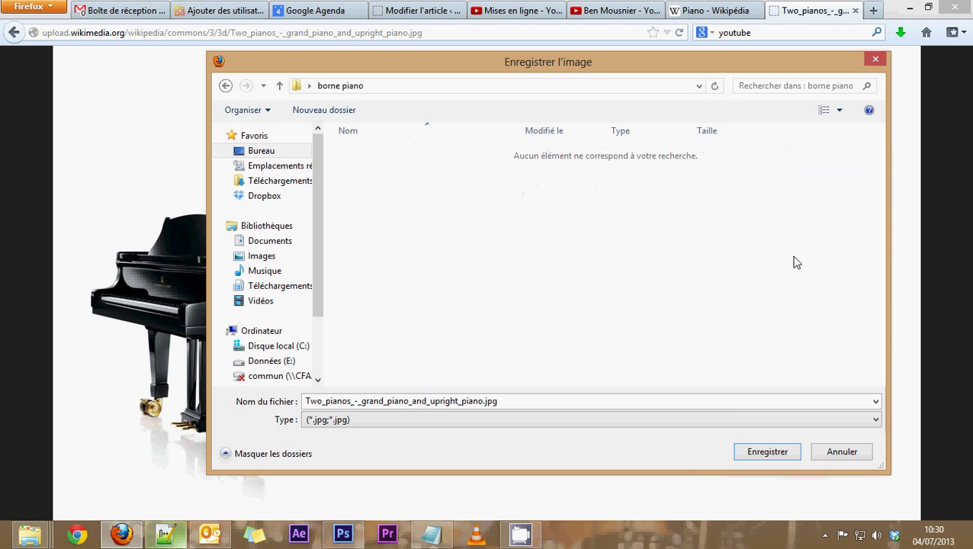
Step: Create an 'images' subfolder, save the two-pianos photo there, and go back to the results
right_click(568, 255)
mouse_move(610, 404)
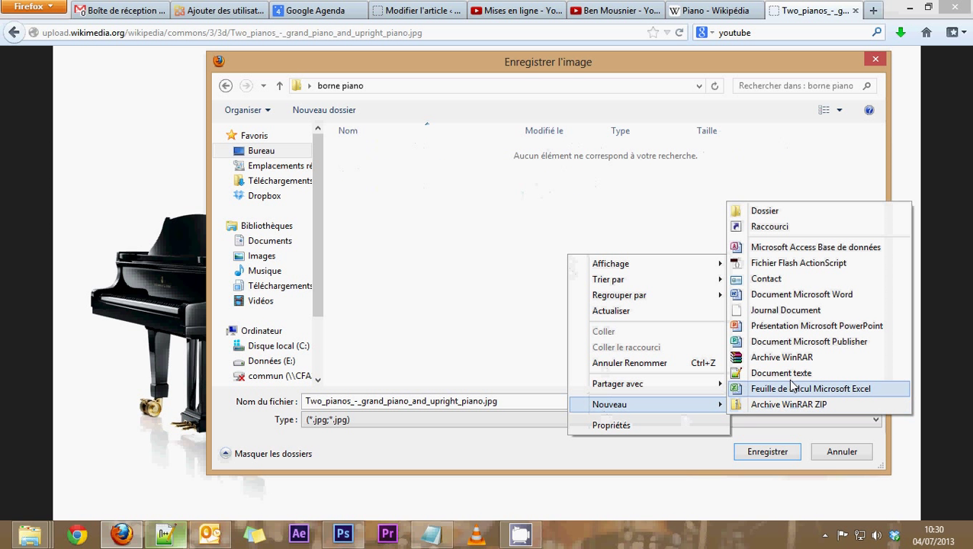
left_click(765, 211)
type("iamges")
key("BackSpace")
key("BackSpace")
key("BackSpace")
type("ma")
key("Return")
key("Return")
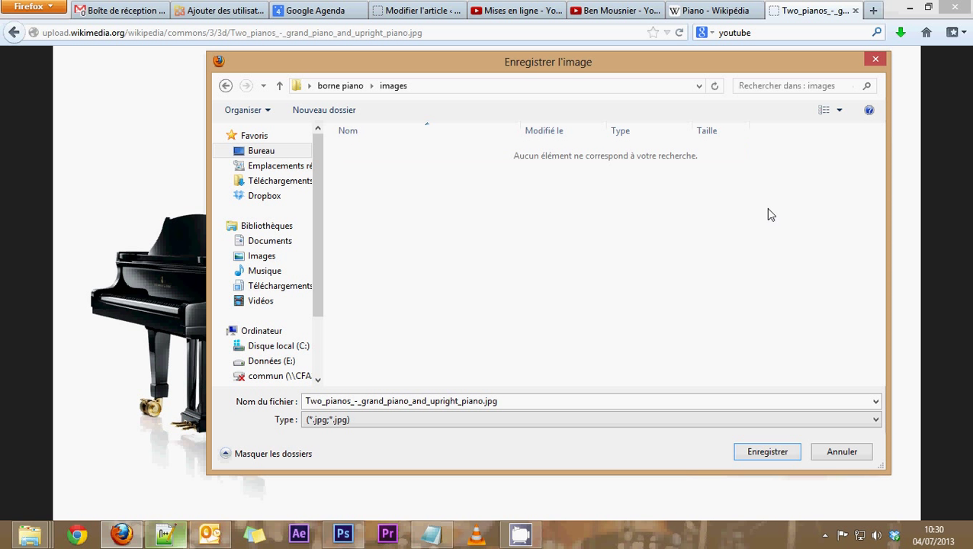
left_click(767, 452)
left_click(17, 33)
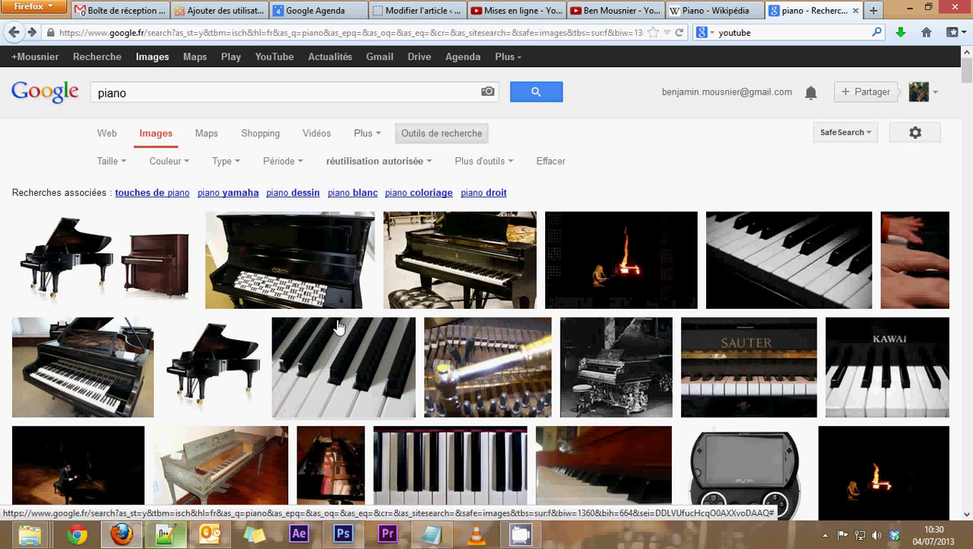
Step: Replace 'piano' in the image search with 'wallpaper abstract' and run the search
left_click(93, 93)
double_click(84, 92)
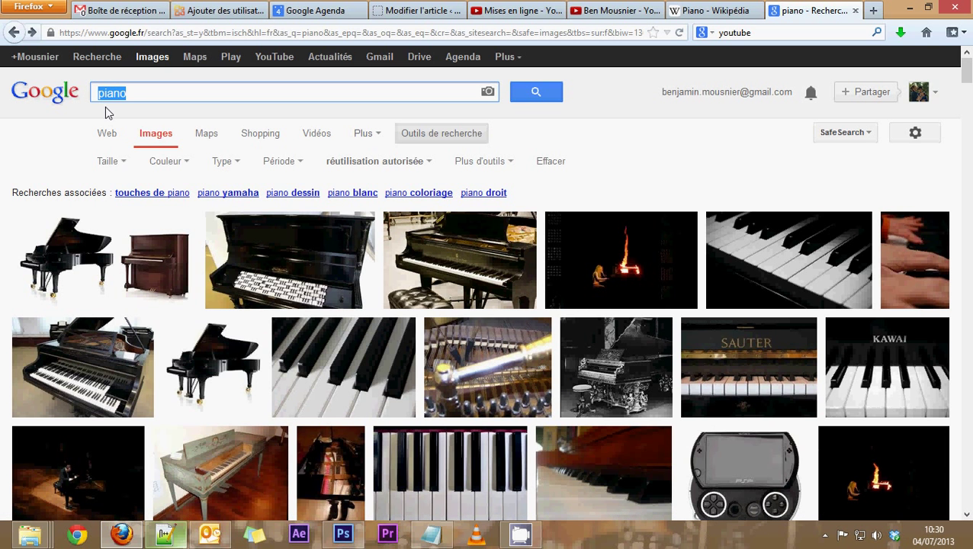
type("wo")
key("BackSpace")
type("allpa")
key("BackSpace")
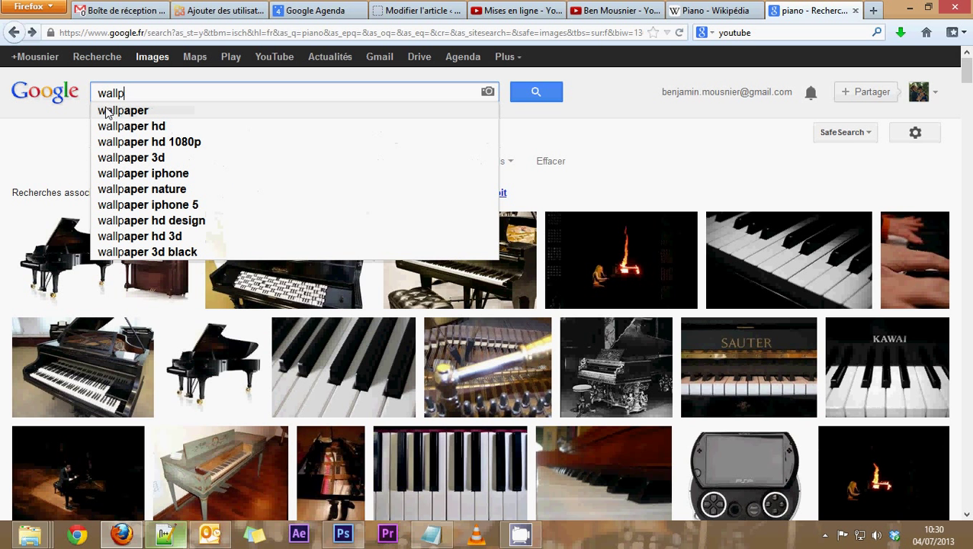
type("aper abstract")
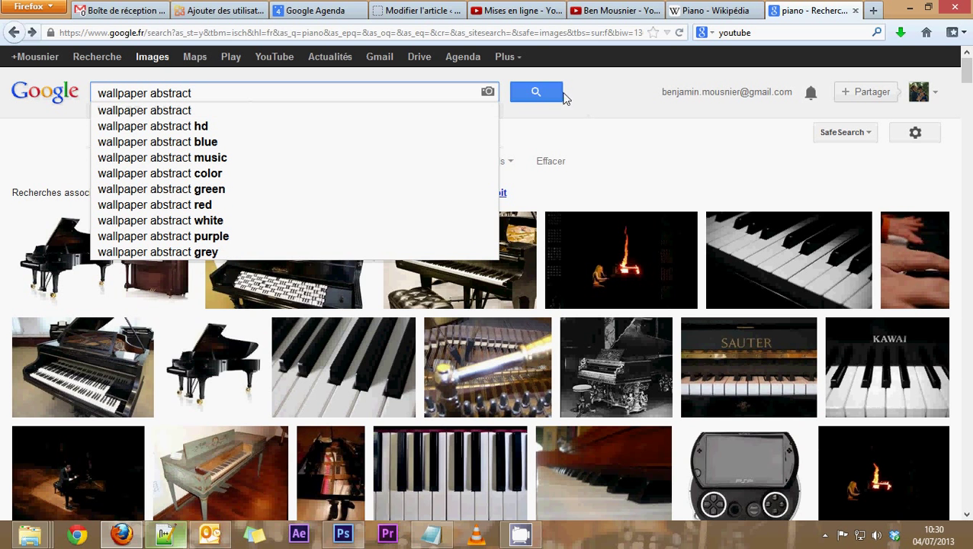
left_click(526, 92)
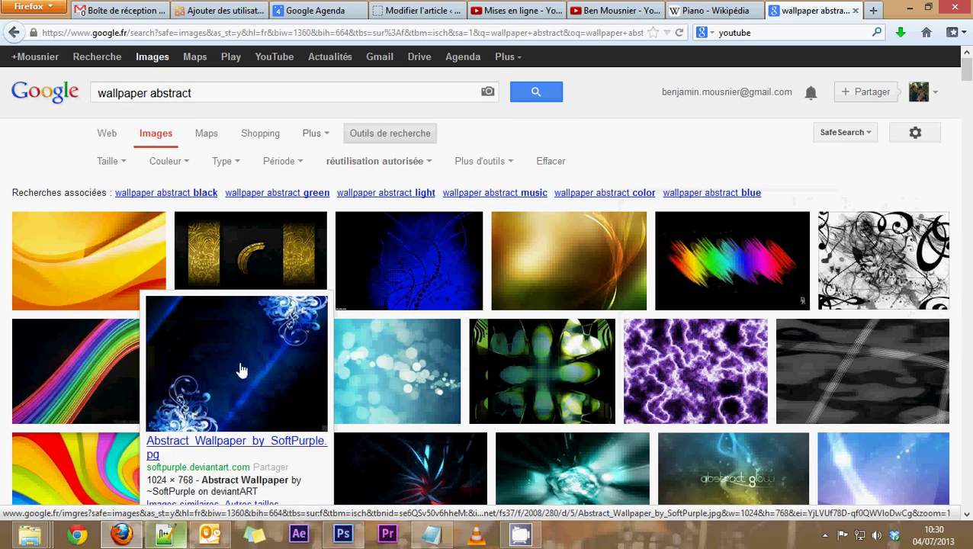
mouse_move(389, 366)
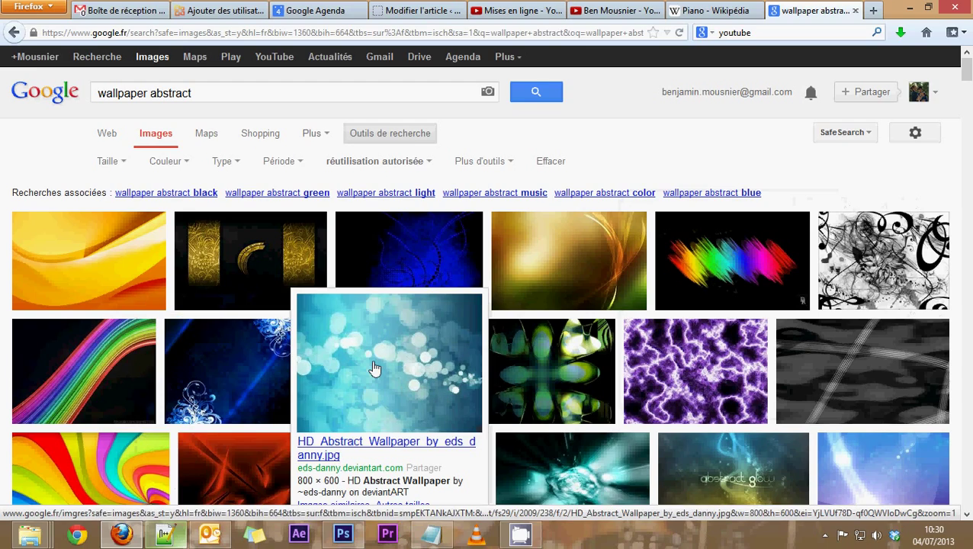
scroll(374, 369, "down", 2)
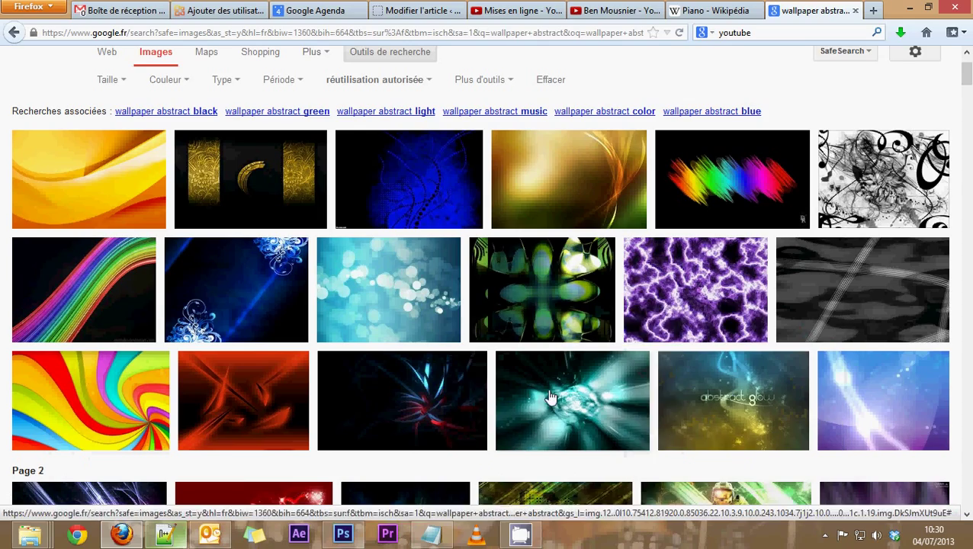
Step: Browse down the abstract wallpaper results and open the green blurred wallpaper at full size
scroll(552, 398, "down", 2)
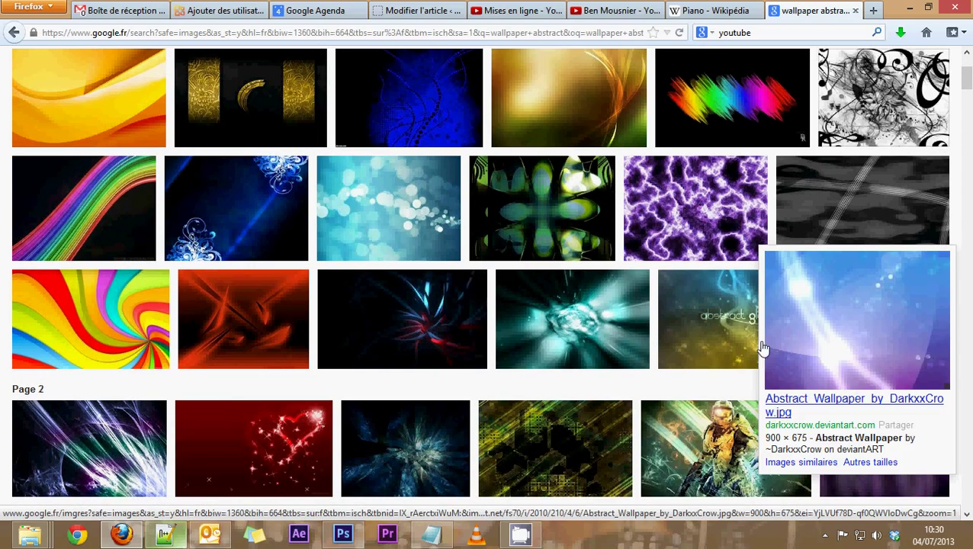
scroll(652, 333, "down", 2)
scroll(652, 333, "down", 2)
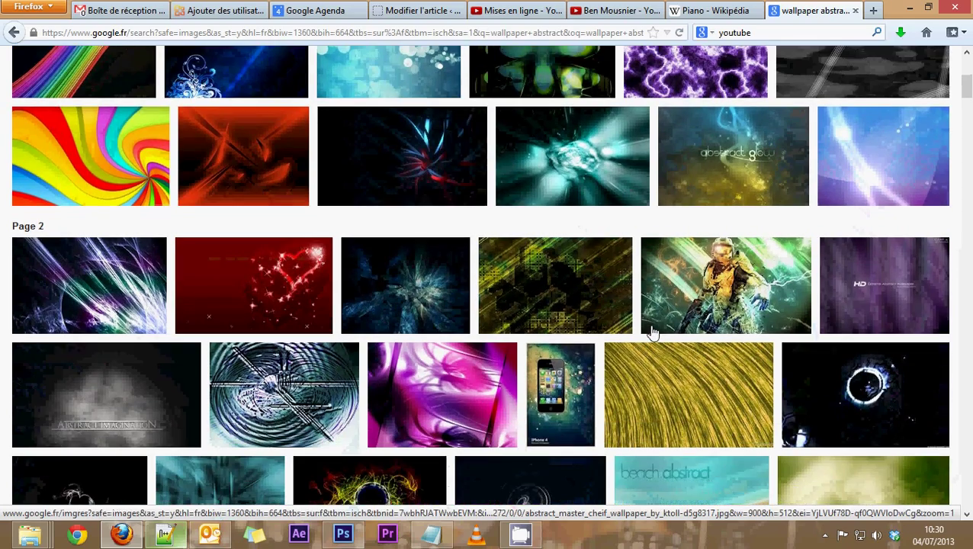
scroll(652, 333, "down", 2)
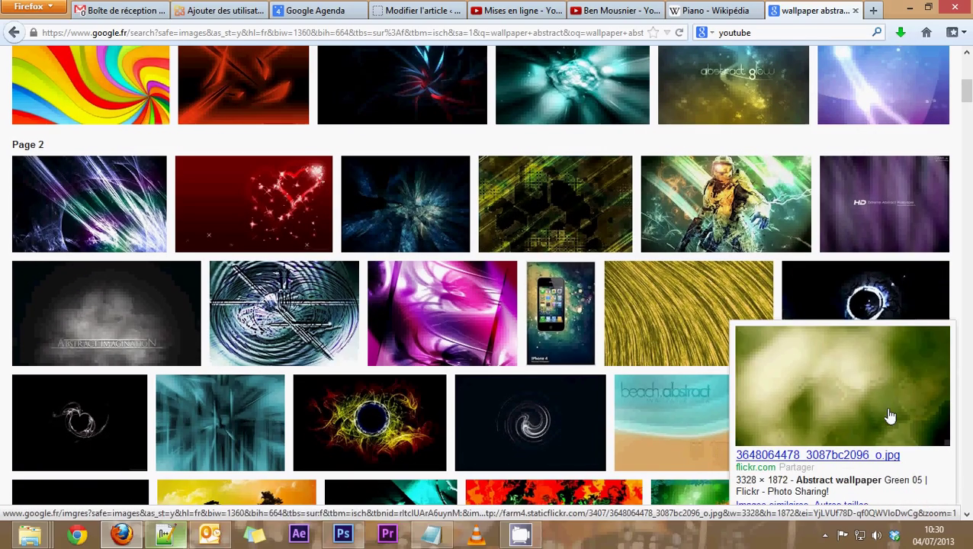
scroll(849, 403, "down", 2)
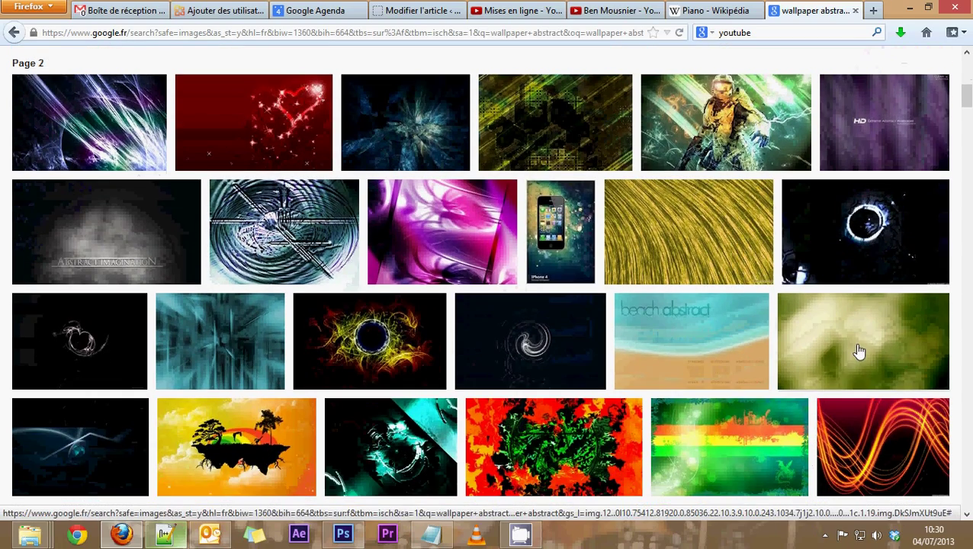
scroll(859, 348, "down", 2)
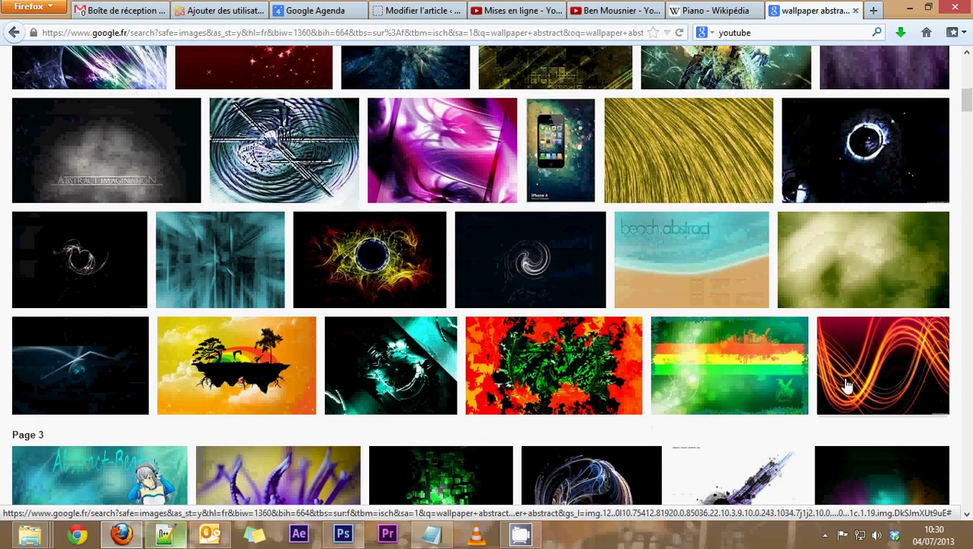
scroll(680, 376, "down", 3)
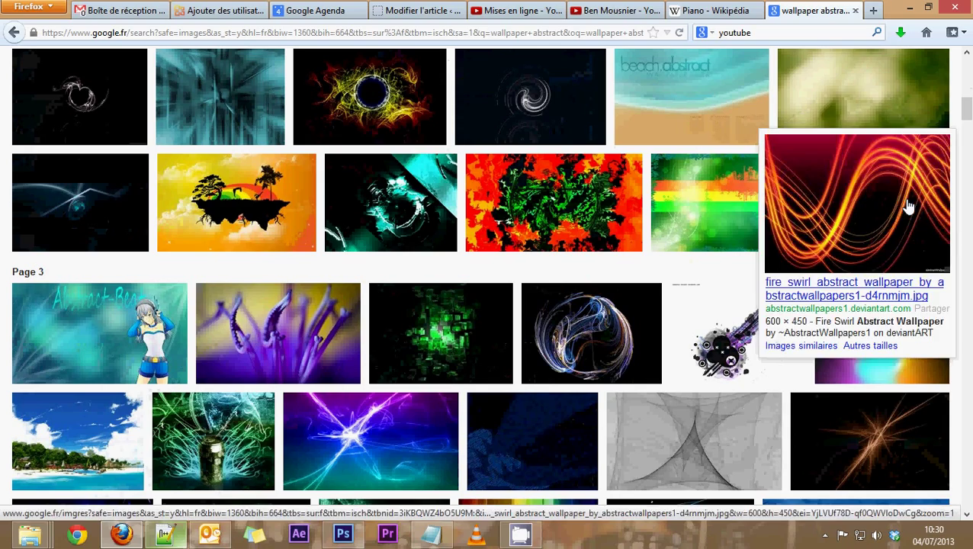
scroll(836, 428, "down", 1)
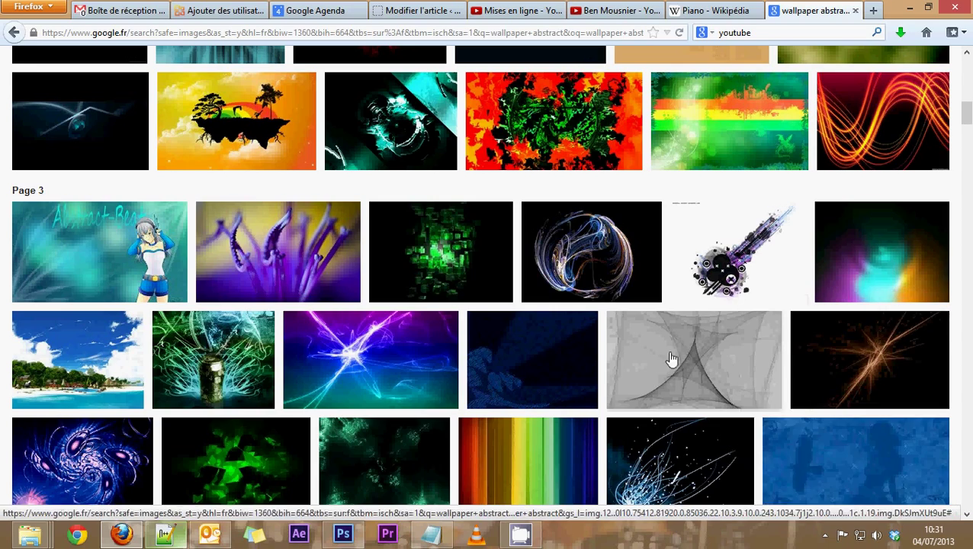
scroll(678, 363, "down", 1)
scroll(779, 368, "up", 3)
scroll(780, 369, "up", 2)
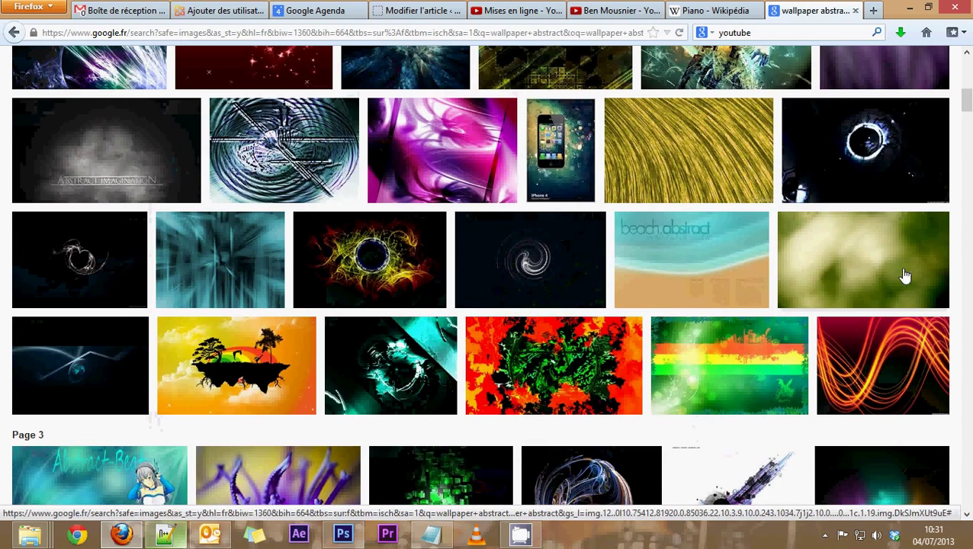
left_click(847, 257)
left_click(810, 151)
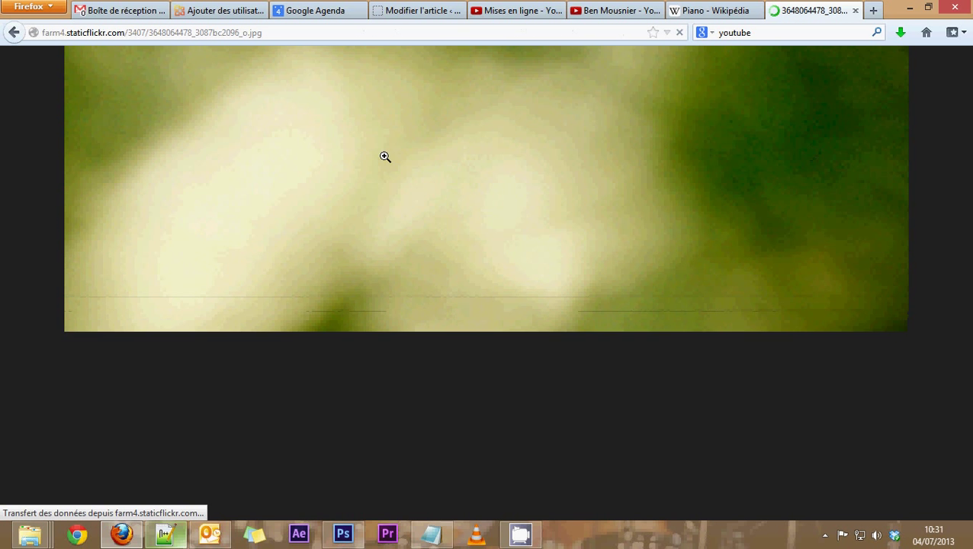
Step: Save the green wallpaper image as 'fond1' in the images folder, then return to the results
right_click(427, 217)
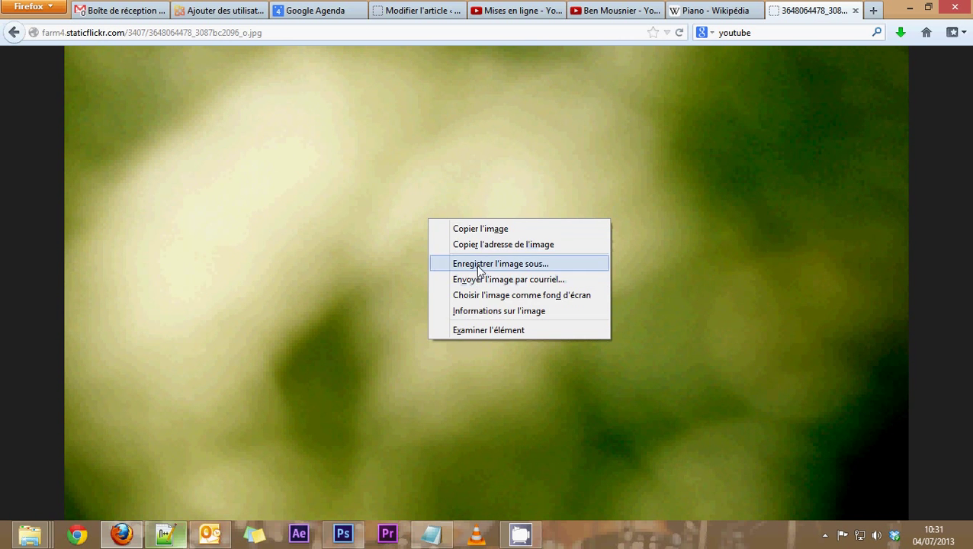
left_click(462, 264)
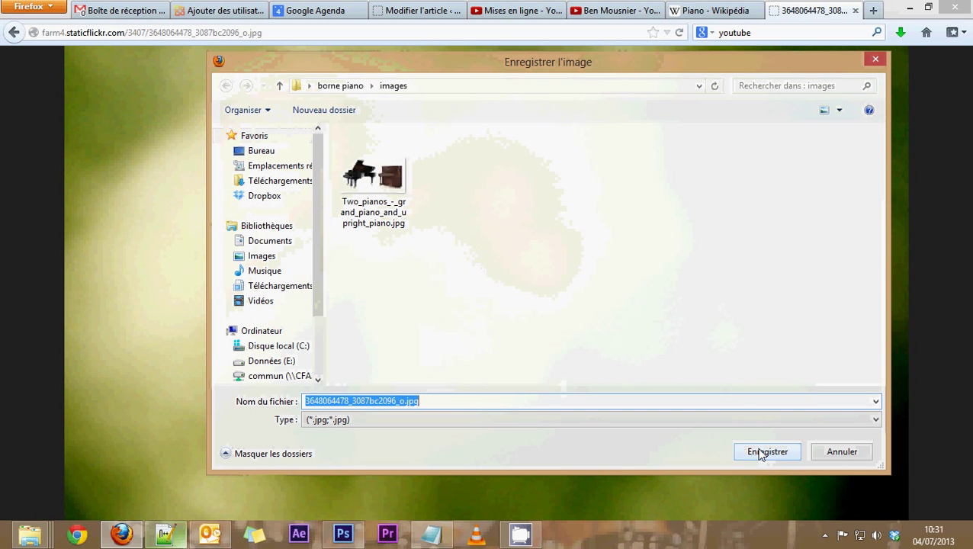
type("fond1")
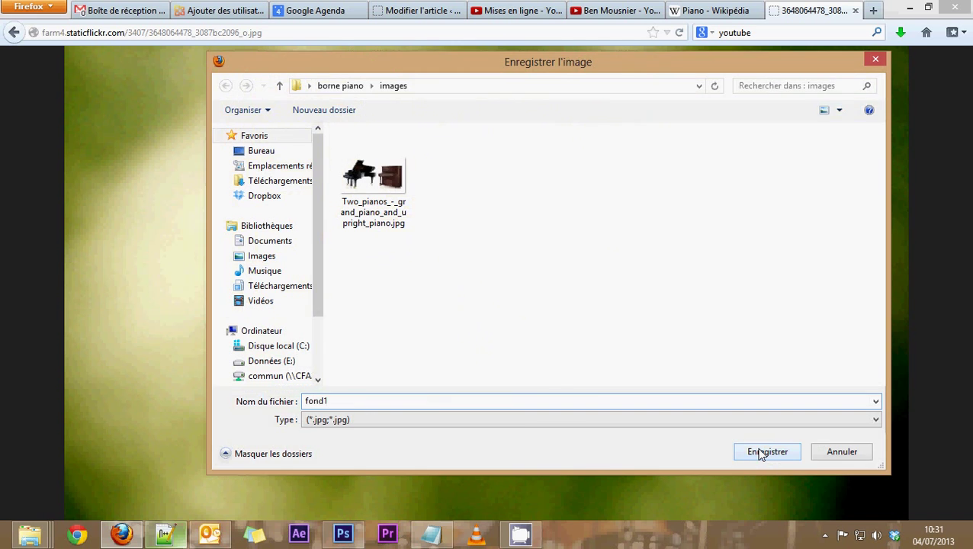
left_click(760, 453)
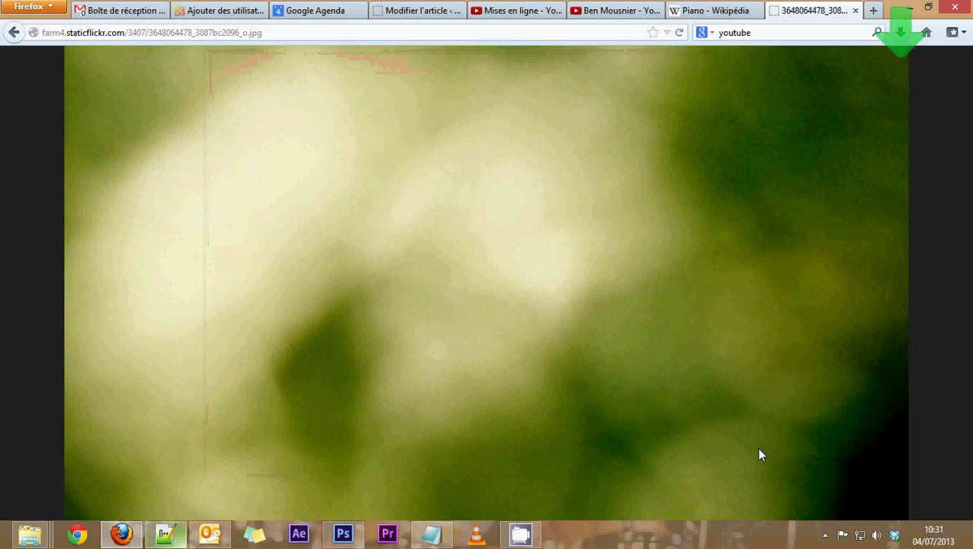
left_click(13, 33)
left_click(13, 33)
Step: Go back to the piano image results, look through them, then switch to the 'Piano - Wikipédia' tab
scroll(480, 354, "down", 3)
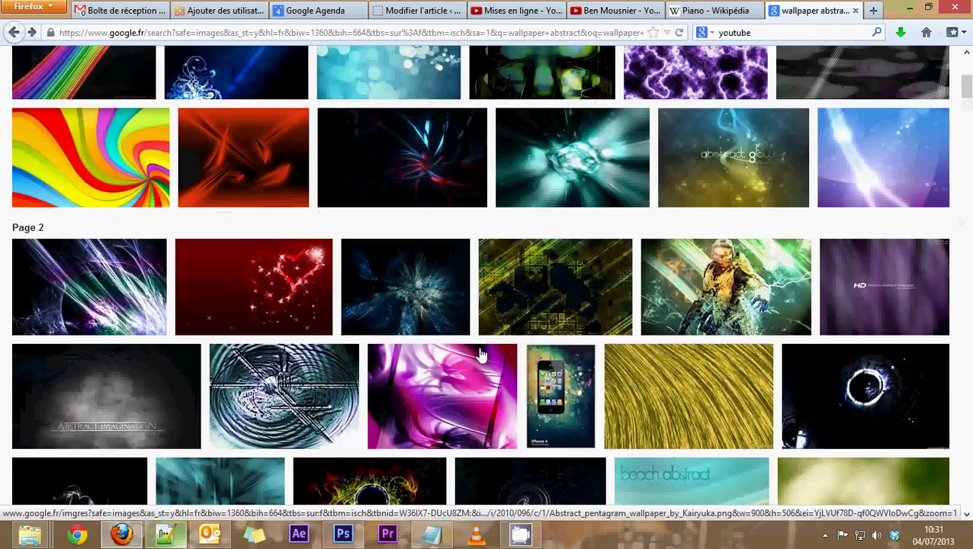
scroll(481, 355, "up", 3)
left_click(13, 33)
mouse_move(278, 263)
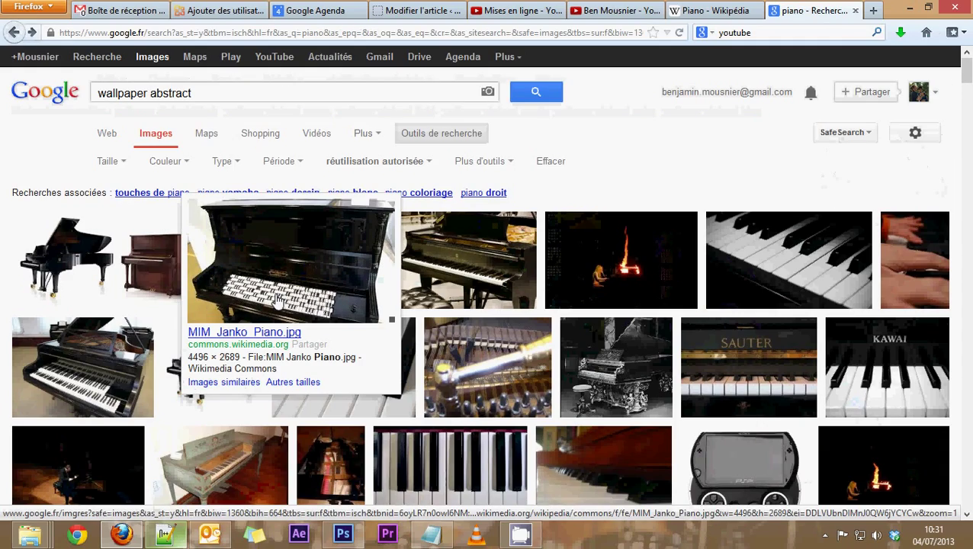
scroll(398, 380, "down", 3)
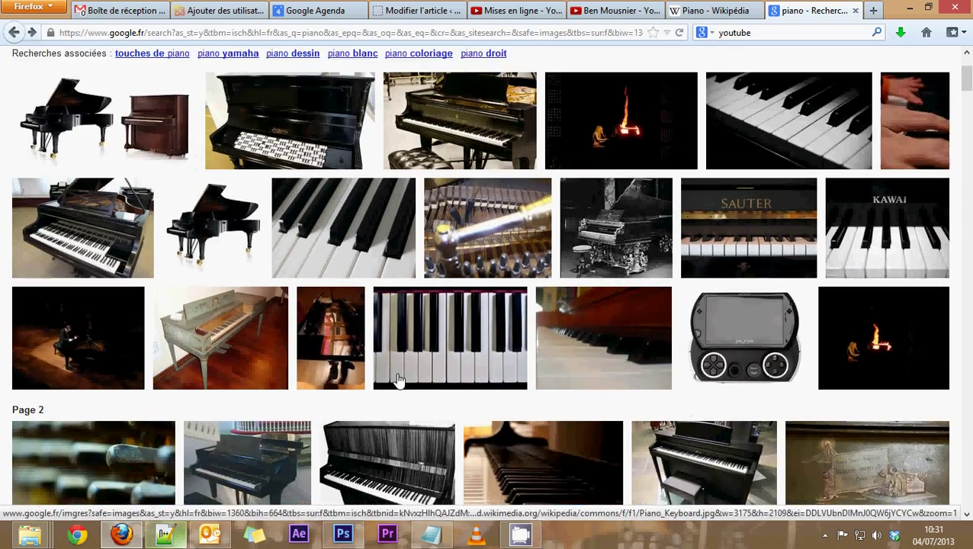
scroll(398, 379, "down", 1)
scroll(398, 379, "down", 2)
scroll(398, 380, "down", 1)
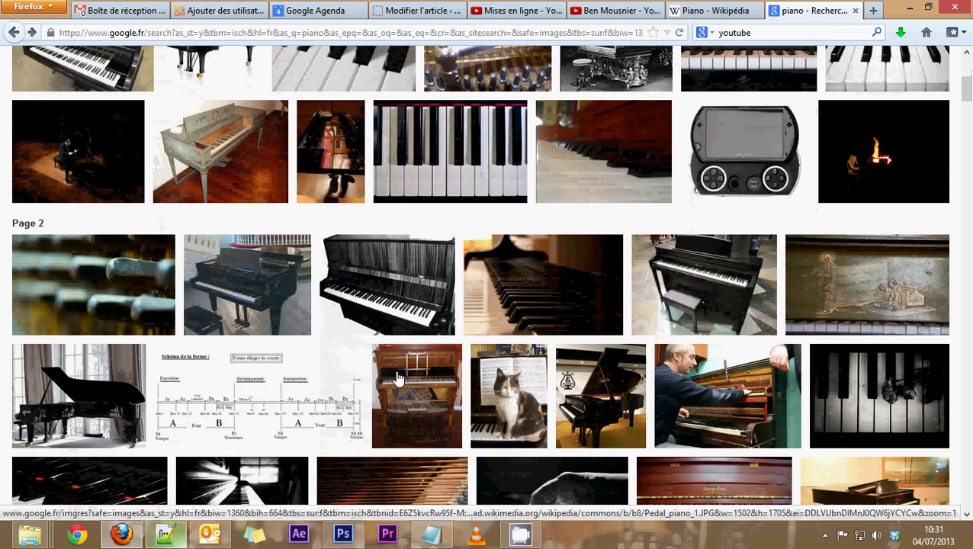
scroll(395, 377, "down", 1)
scroll(395, 377, "down", 1)
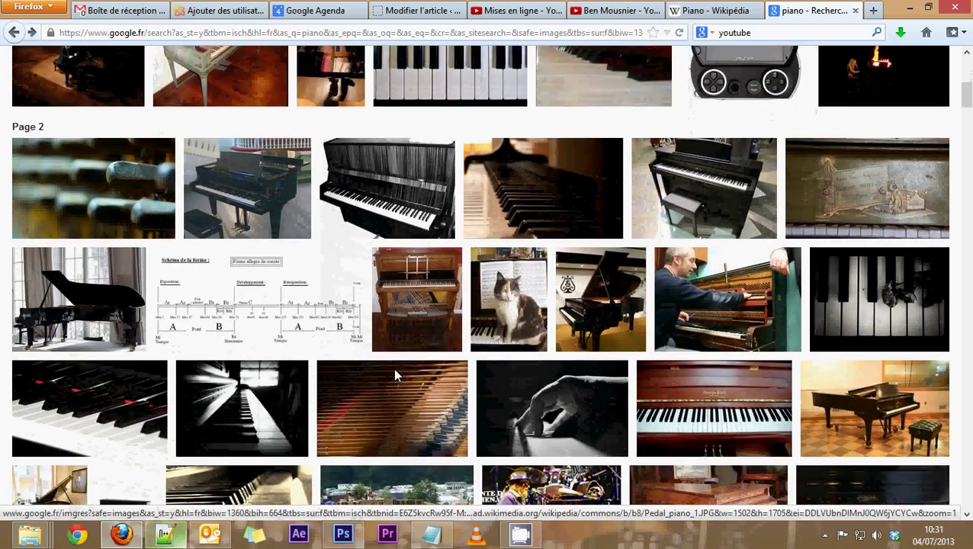
scroll(396, 377, "down", 1)
scroll(395, 377, "down", 2)
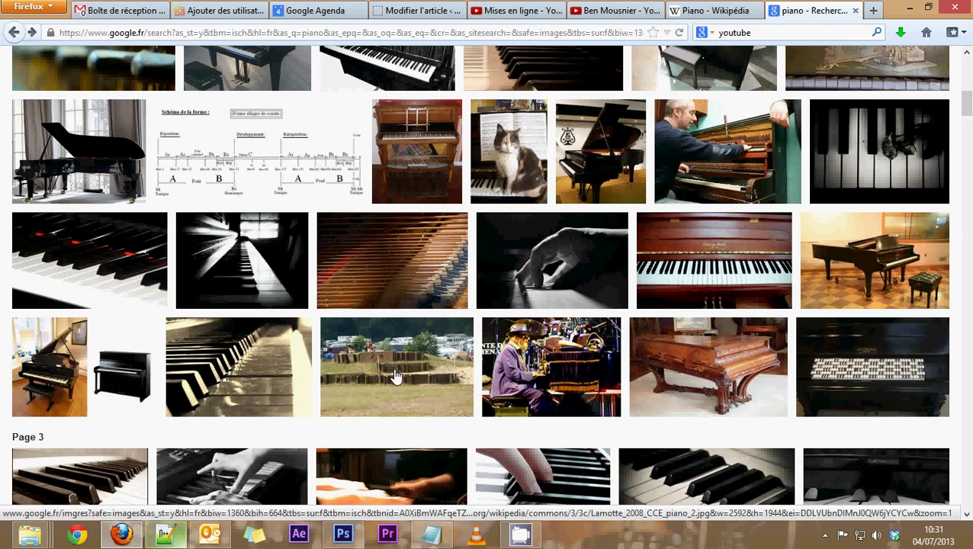
mouse_move(714, 408)
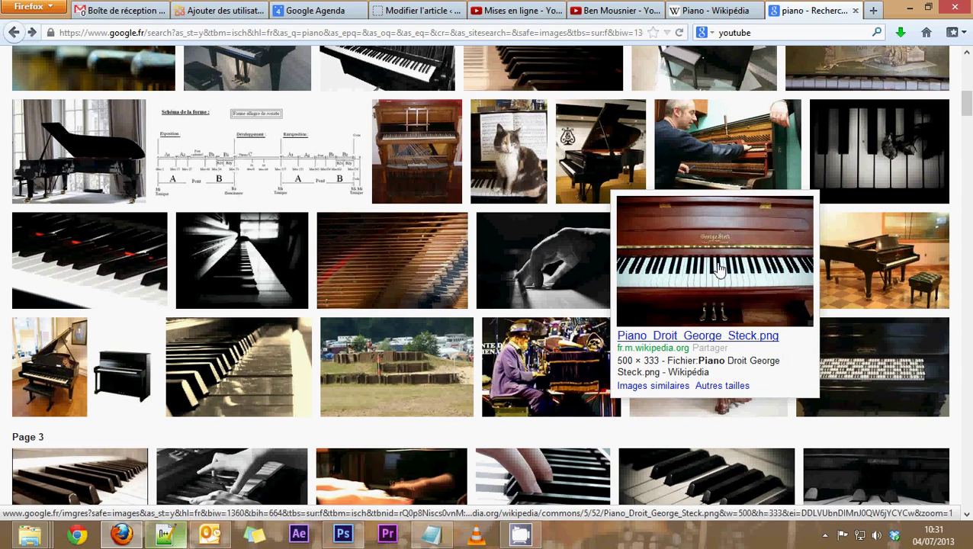
left_click(713, 9)
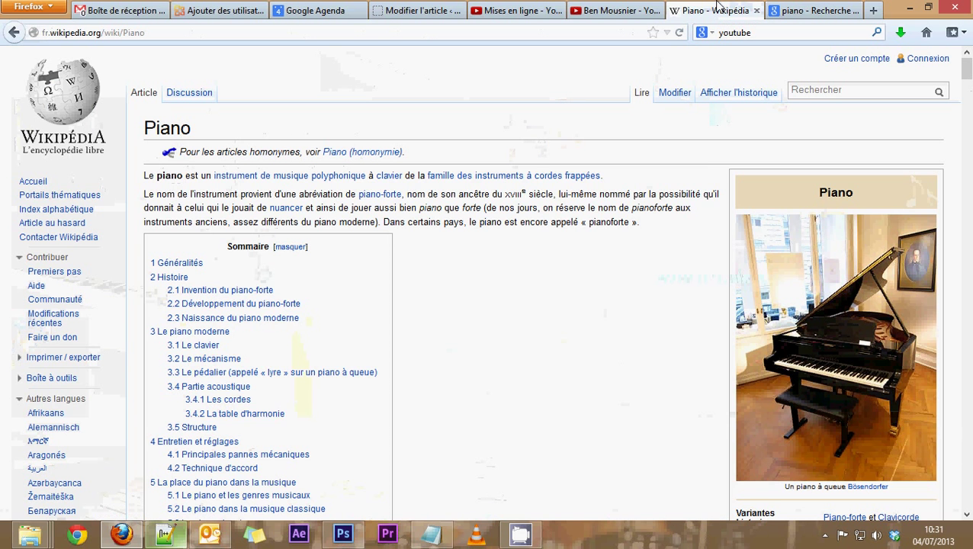
Step: Scroll the Piano article briefly, then bring up the Windows Start screen
scroll(450, 330, "down", 2)
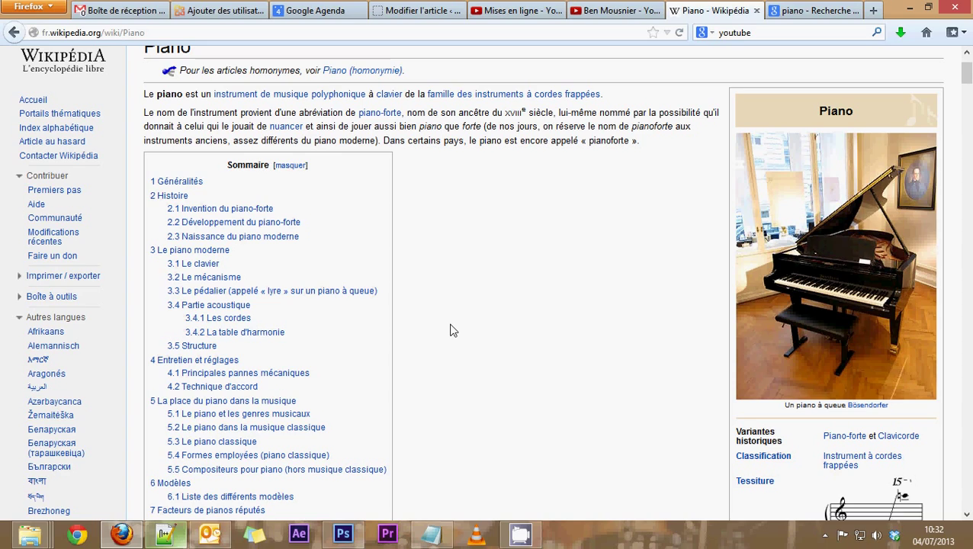
left_click(7, 541)
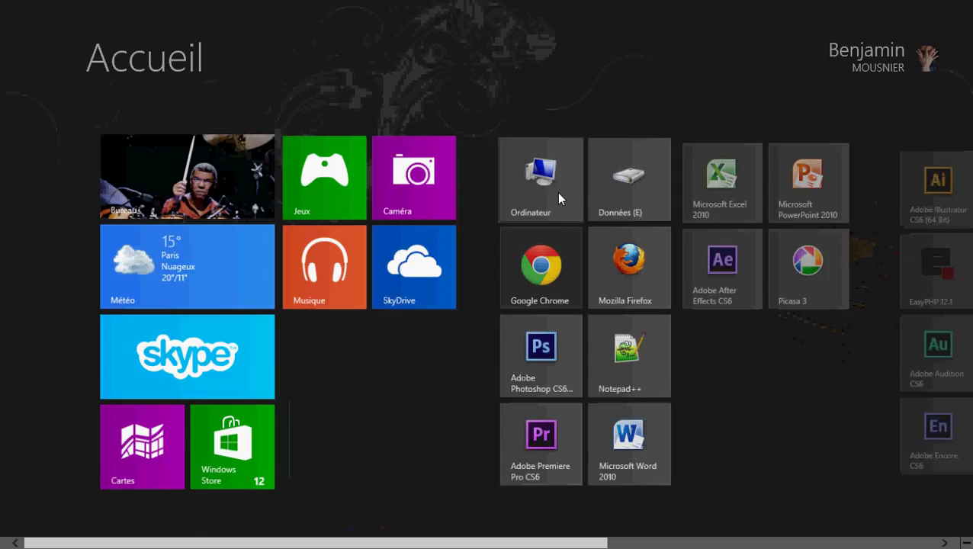
Step: Launch Microsoft Word 2010 from its Start screen tile
scroll(591, 259, "down", 5)
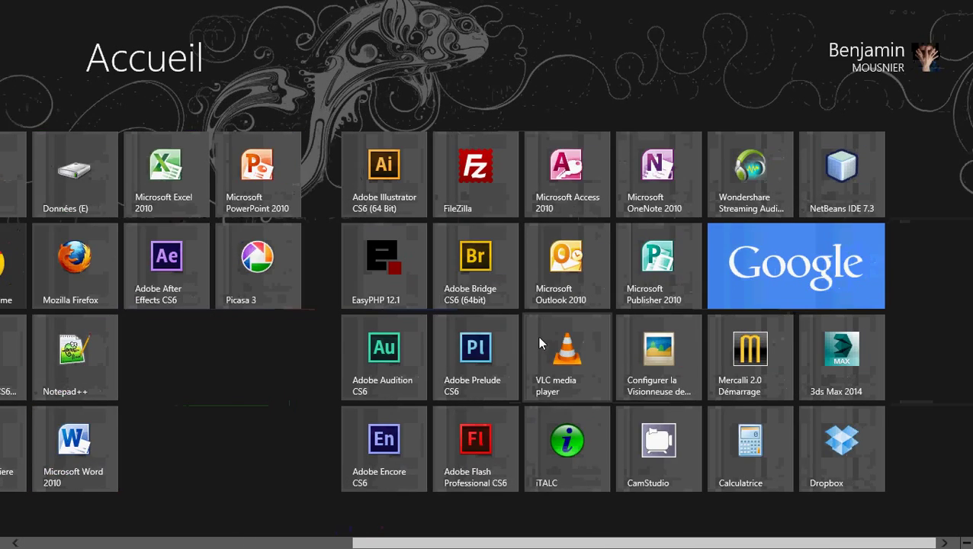
scroll(537, 336, "up", 2)
scroll(539, 342, "up", 2)
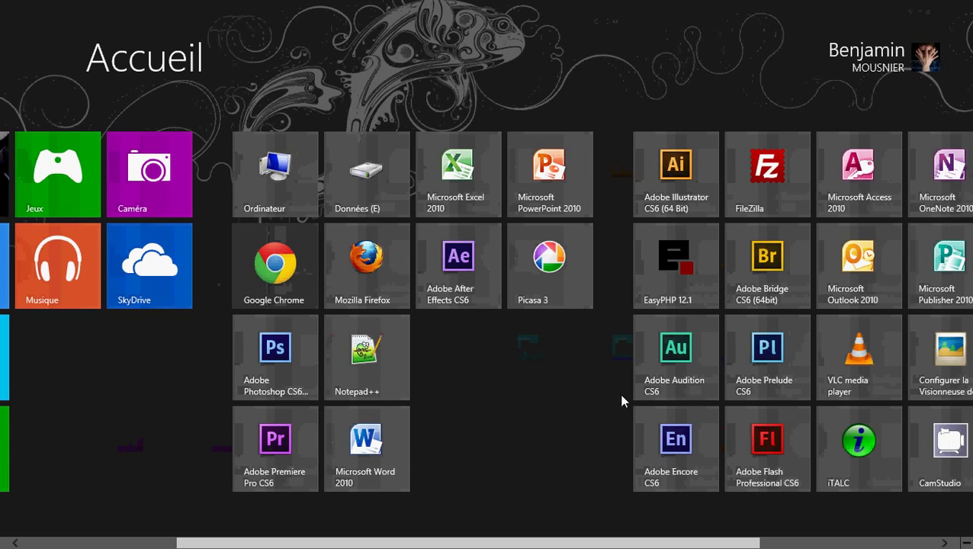
left_click(404, 442)
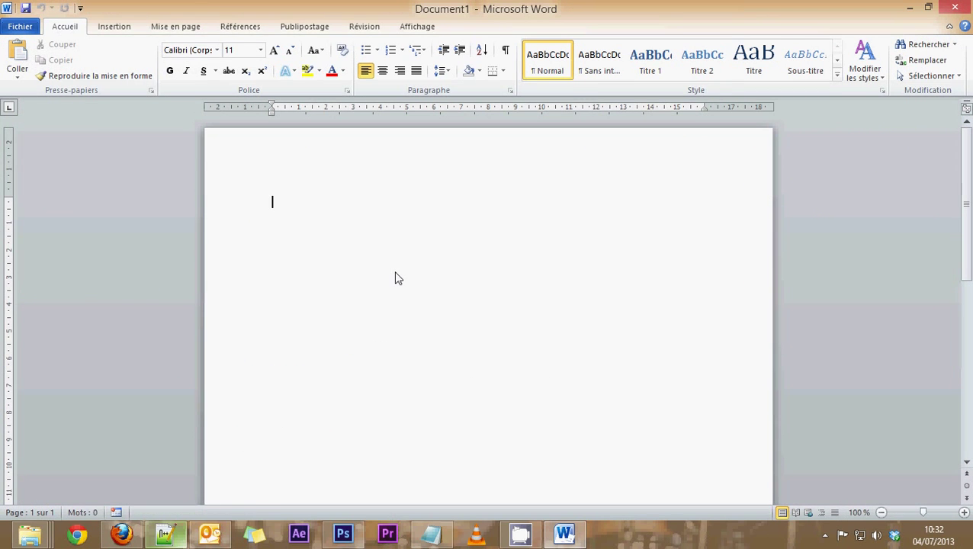
Step: Type Histoire, Mécanique and Pianiste jazz on separate lines, correcting the spelling of Mécanique
type("Histoire")
key("Return")
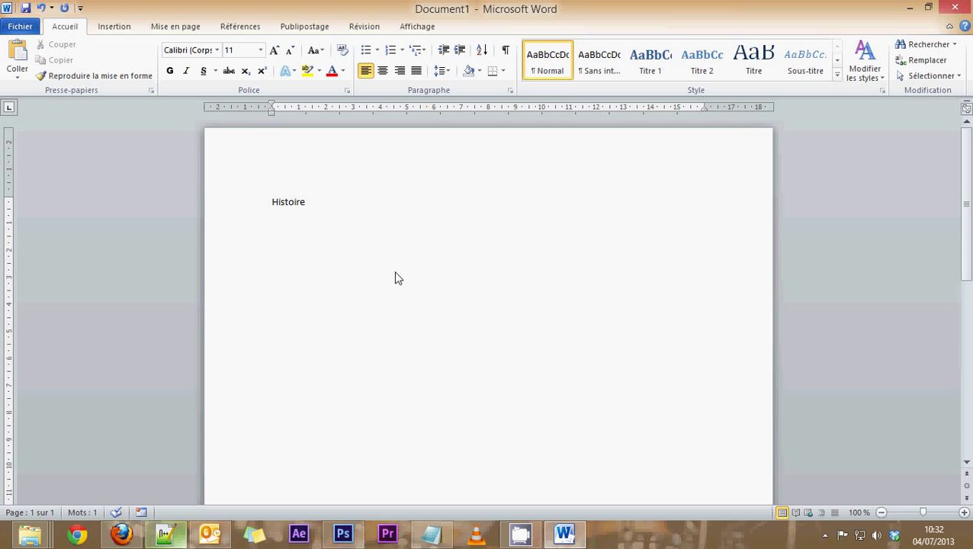
type("Mecanique")
key("Return")
right_click(299, 226)
left_click(367, 238)
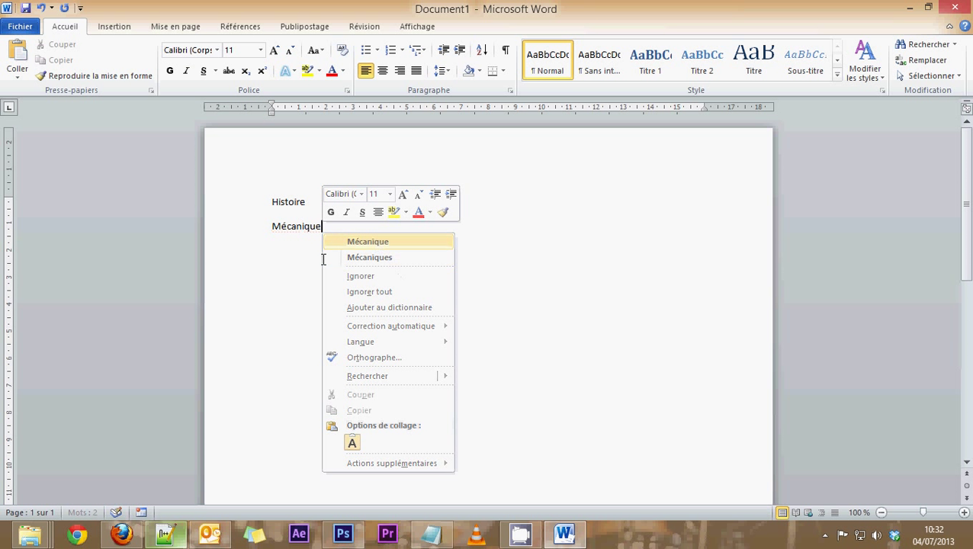
type("Piannis")
key("BackSpace")
key("BackSpace")
key("BackSpace")
type("iste")
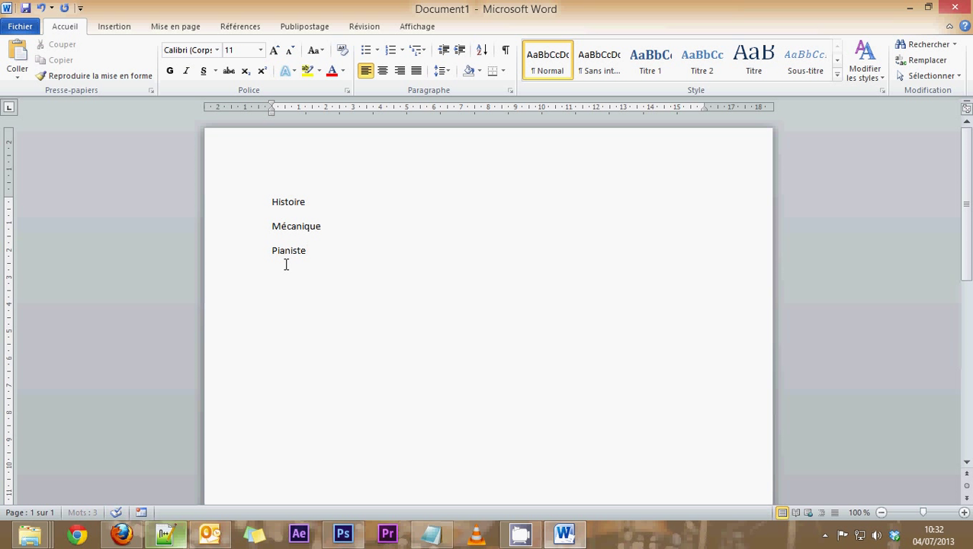
type(" jazz")
key("Return")
Step: Insert a blank line under Histoire and switch back to the Wikipedia Piano article
scroll(302, 214, "down", 3)
scroll(302, 281, "up", 3)
left_click(317, 201)
key("Return")
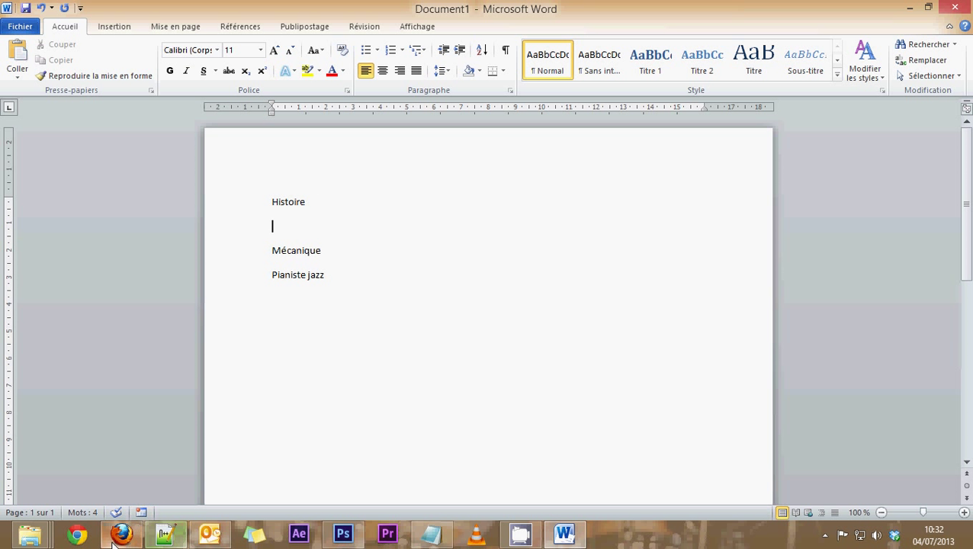
left_click(122, 534)
scroll(343, 227, "down", 2)
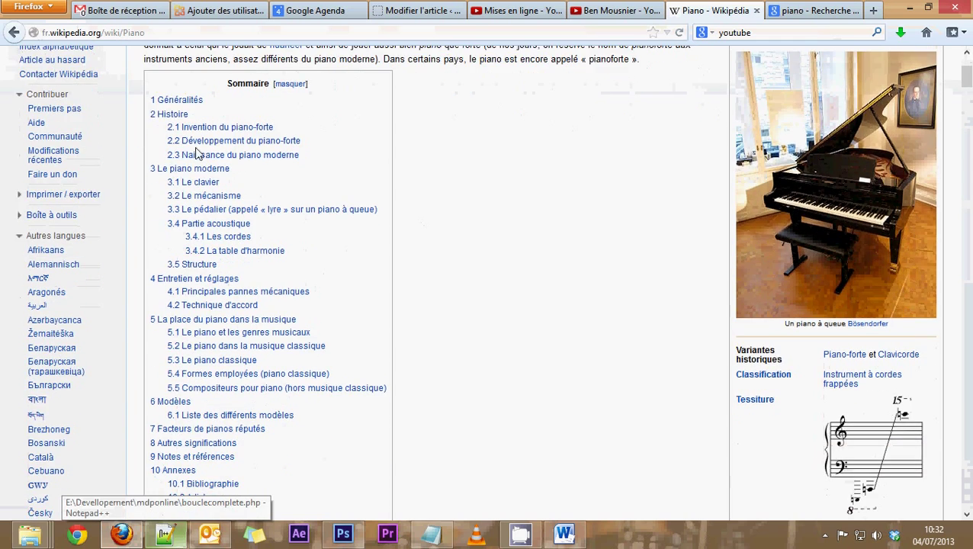
left_click(163, 115)
left_click(163, 34)
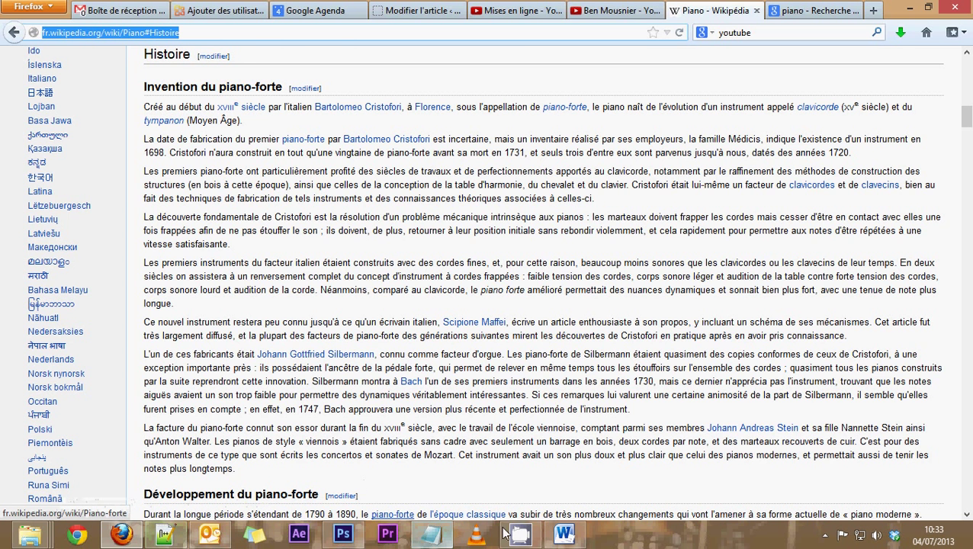
left_click(565, 534)
type("http://fr.wikipedia.org/wiki/Piano#Histoire")
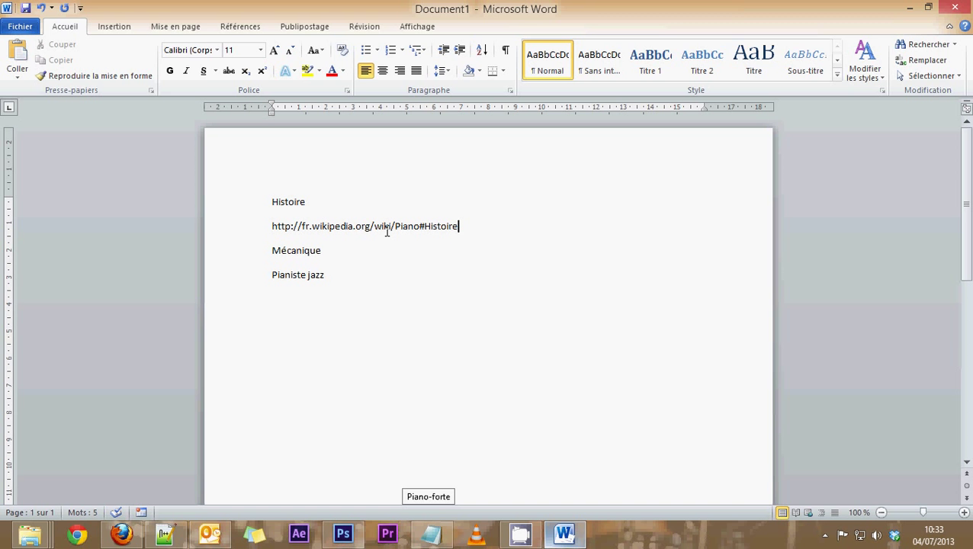
left_click(121, 534)
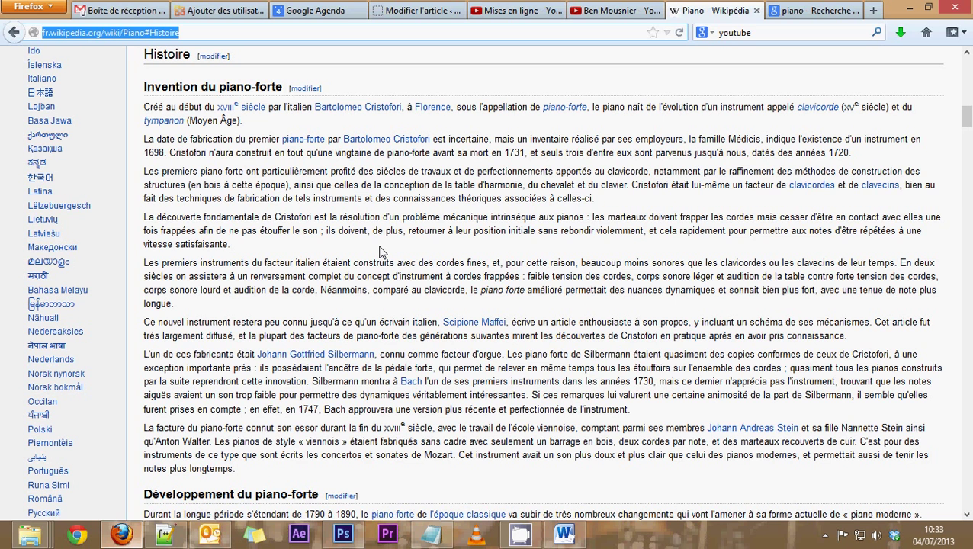
Step: Open YouTube in a new tab and search for 'chick corea'
left_click(873, 10)
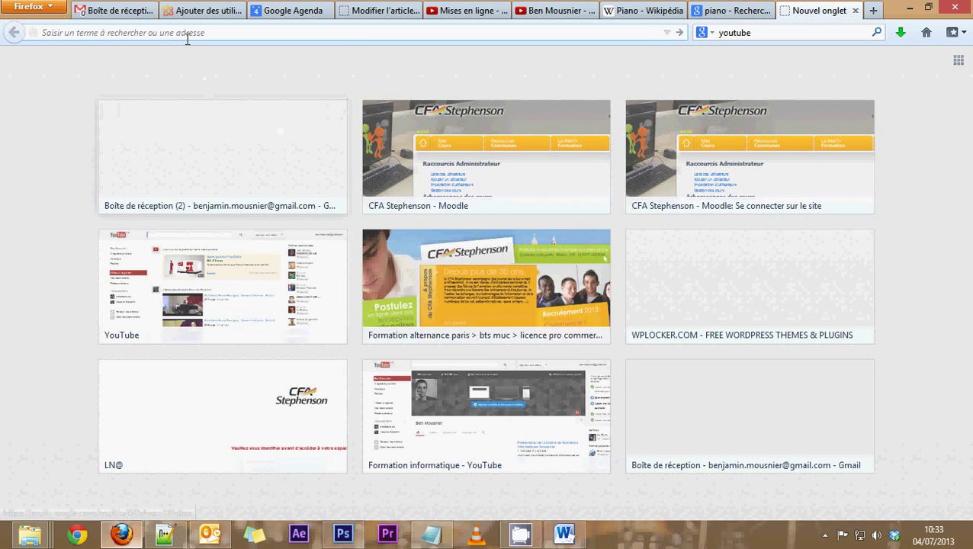
type("youtube.com")
key("Return")
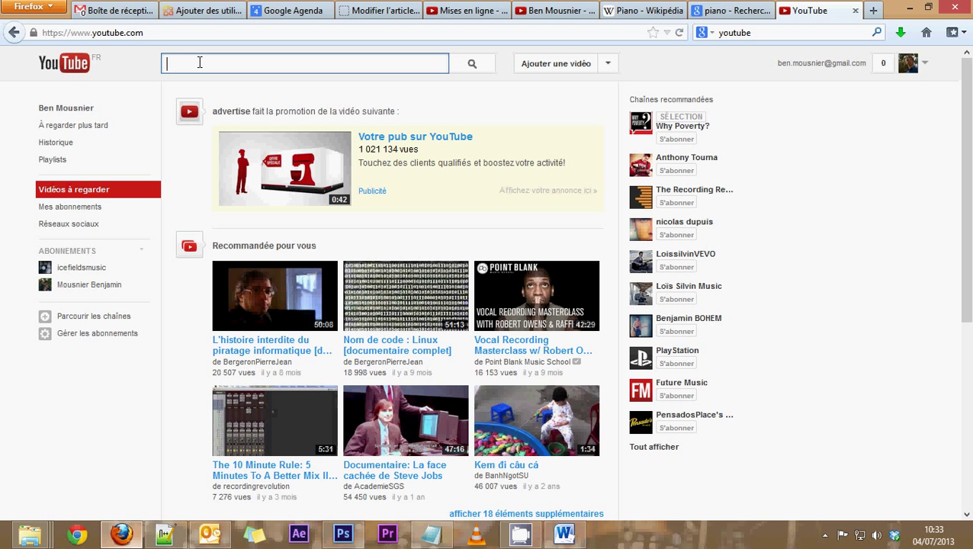
type("chi")
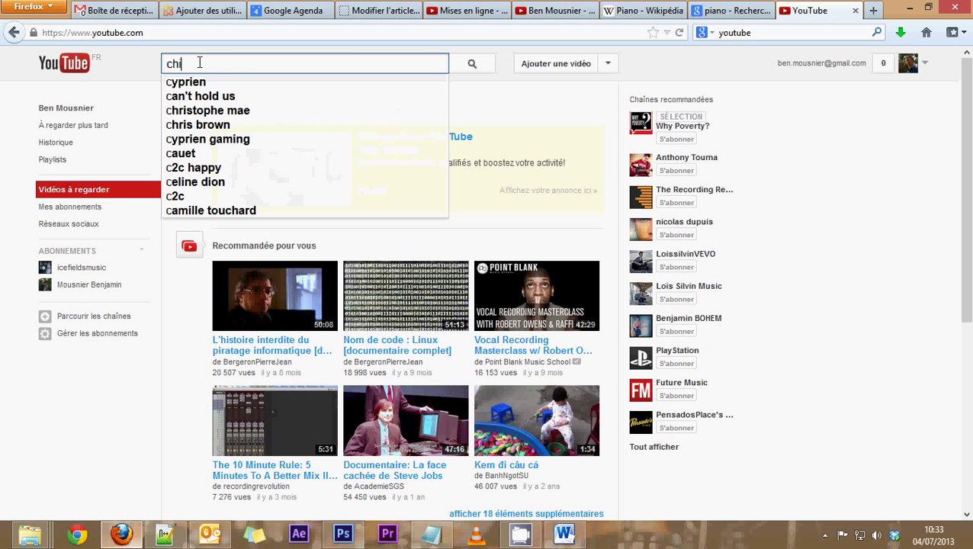
type("ck corea")
key("Return")
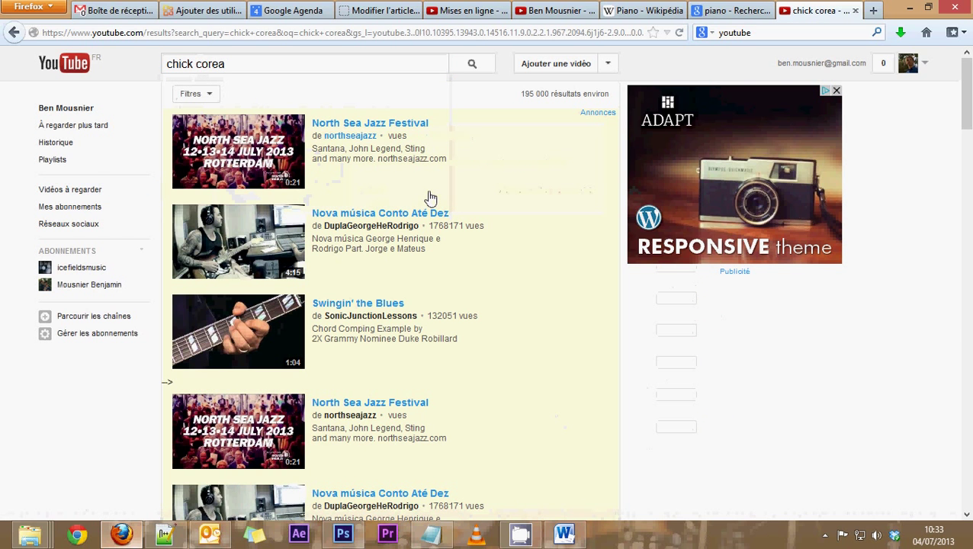
Step: Open The Chick Corea Trio video, copy its address, and switch back to Word
scroll(427, 199, "down", 3)
scroll(428, 199, "down", 3)
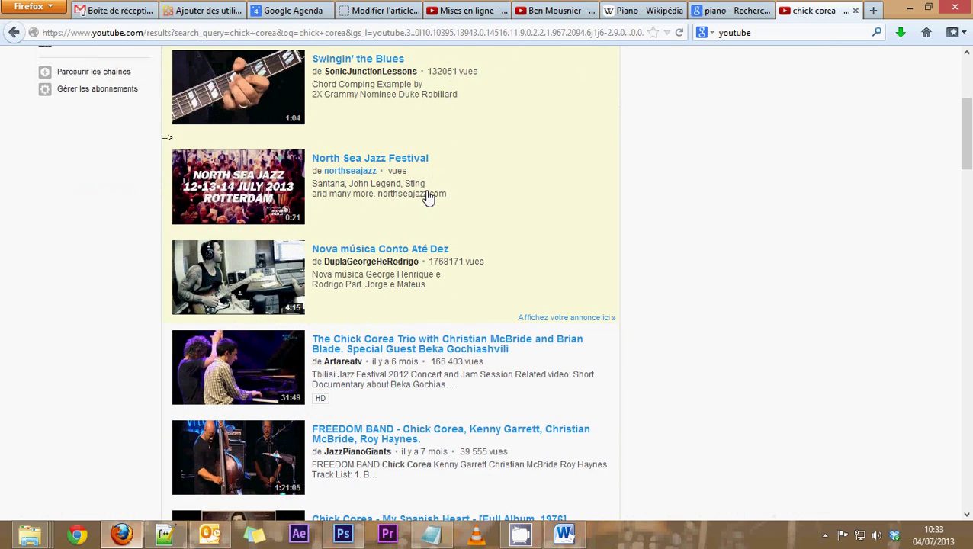
scroll(428, 197, "down", 2)
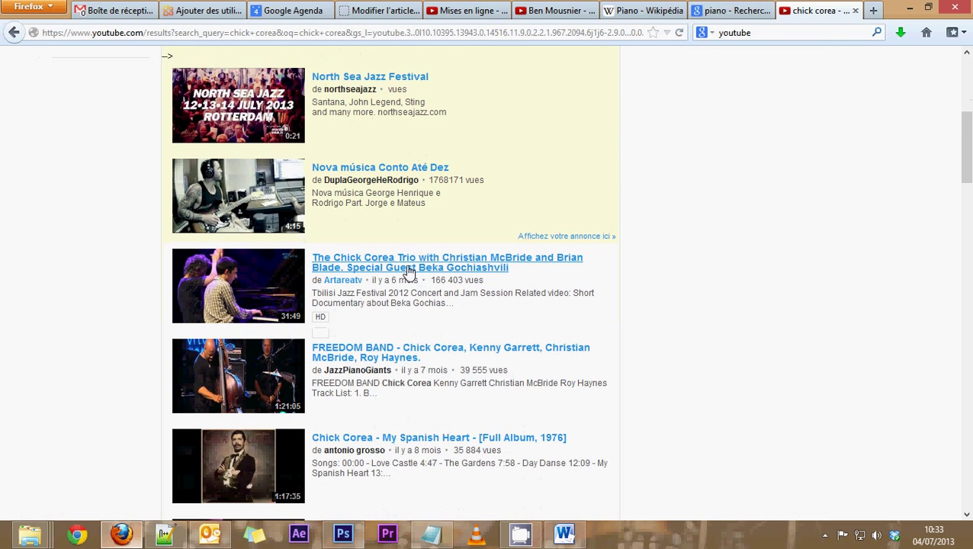
left_click(412, 271)
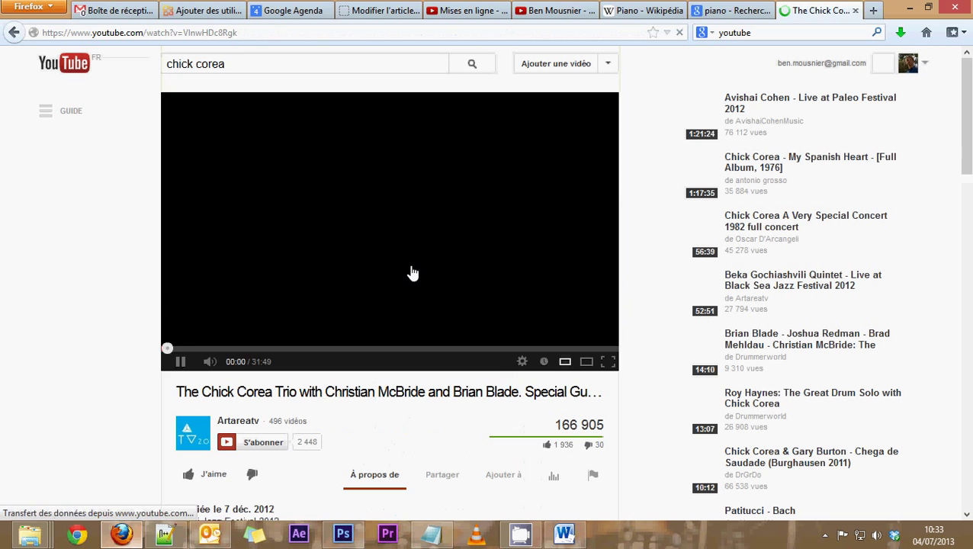
left_click(216, 32)
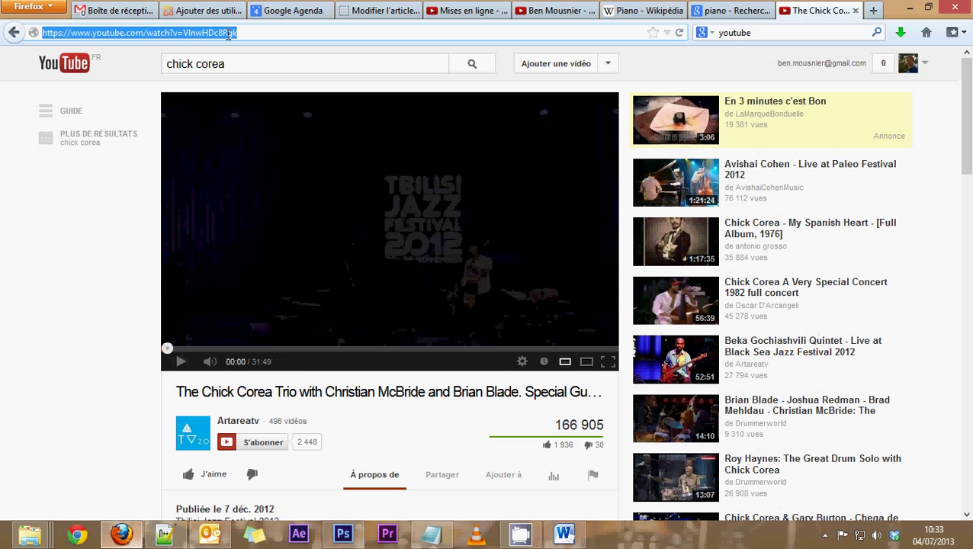
left_click(564, 534)
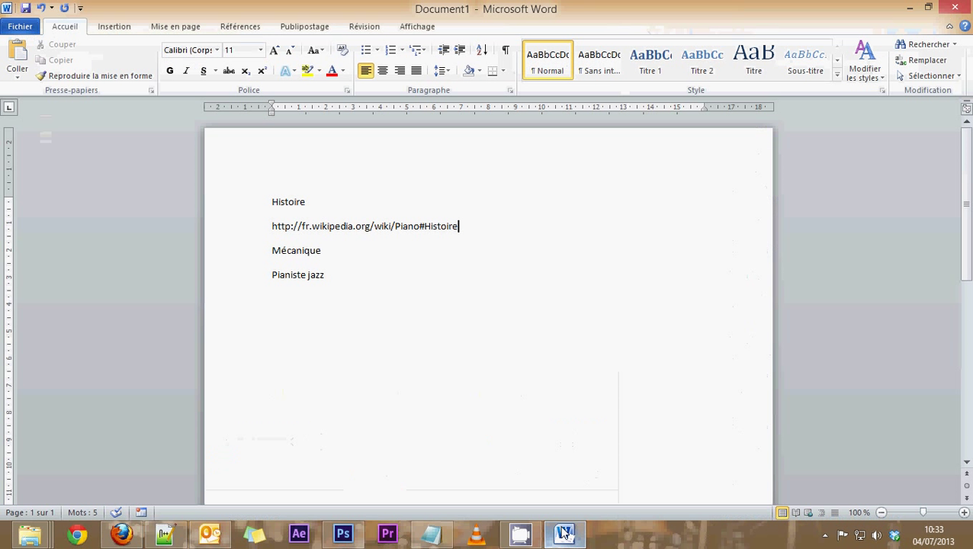
left_click(341, 284)
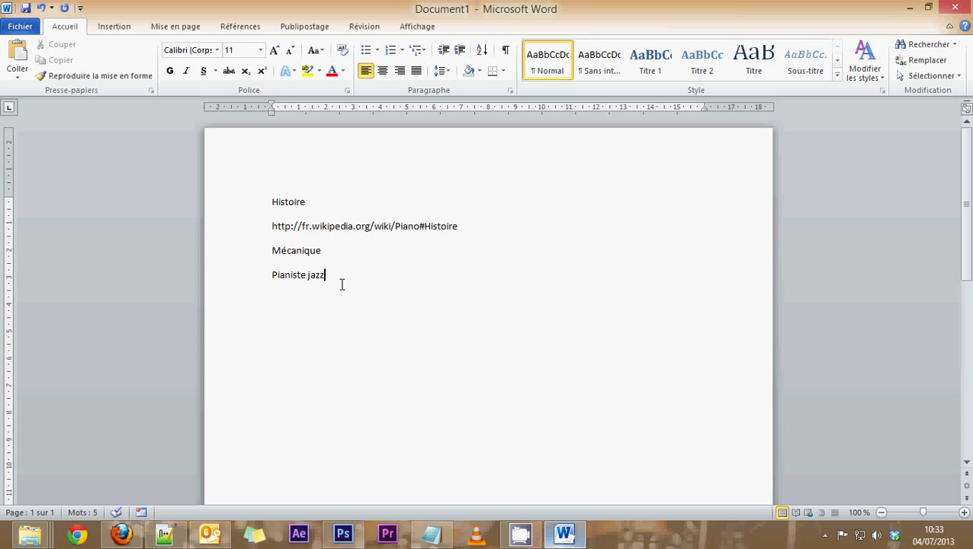
key("Return")
type("https://www.youtube.com/watch?v=VlnwHDc8Rgk")
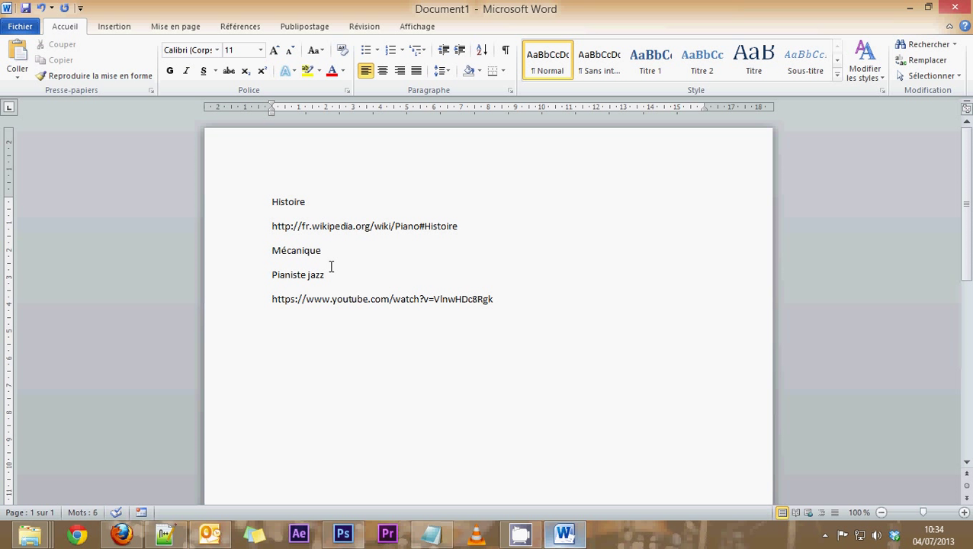